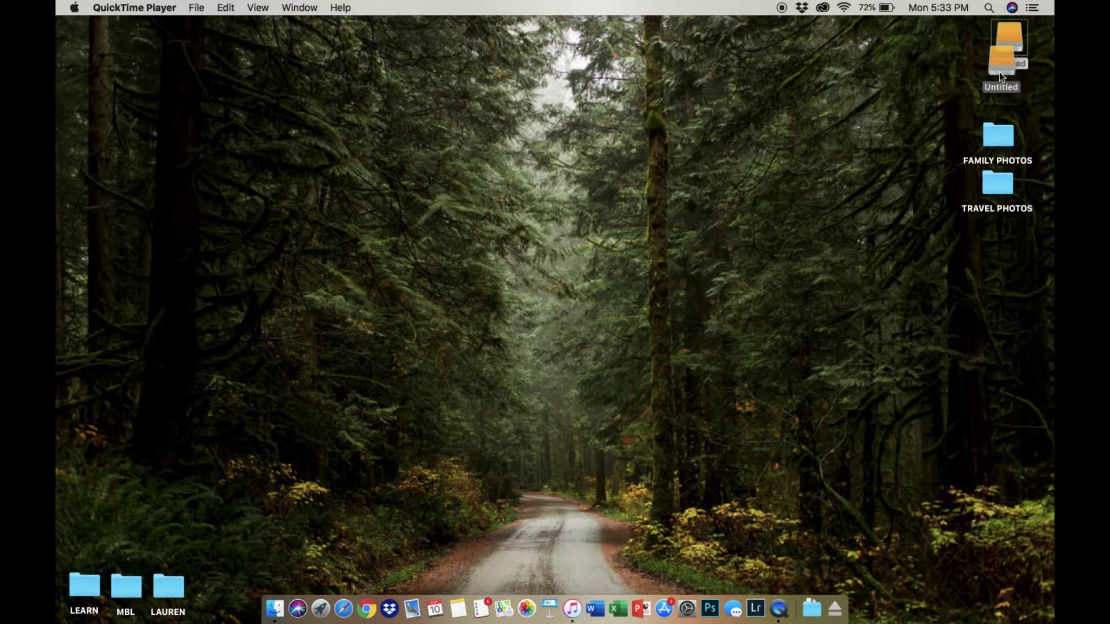
Drag the Untitled drive icon down so it sits just above the FAMILY PHOTOS folder
drag(999, 72, 997, 95)
Rename the Untitled drive to SMITH 2020
right_click(997, 95)
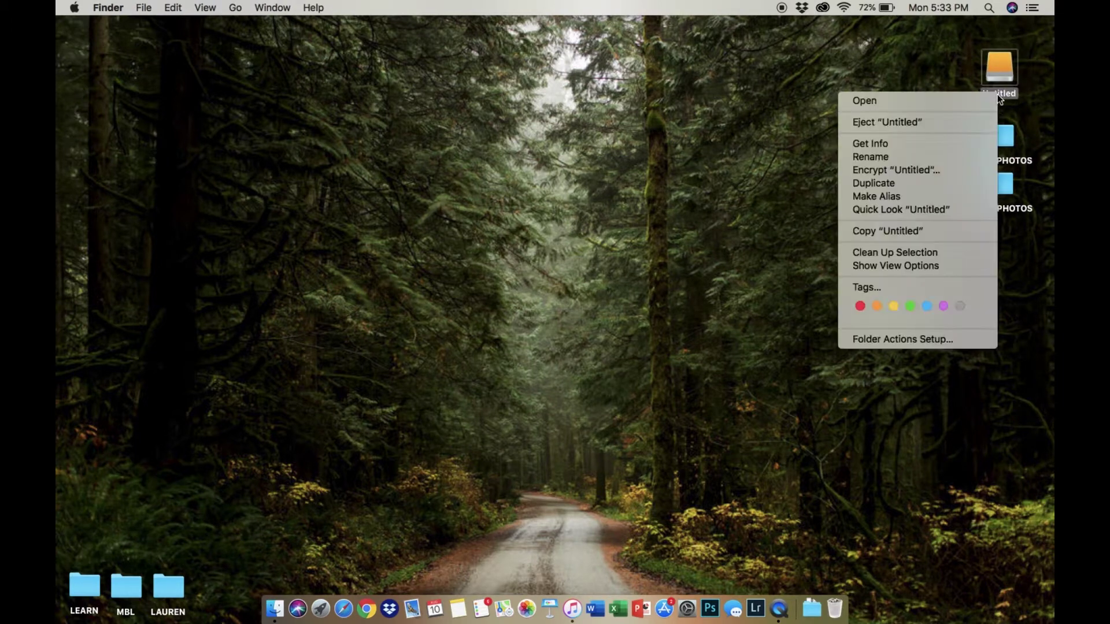
click(952, 156)
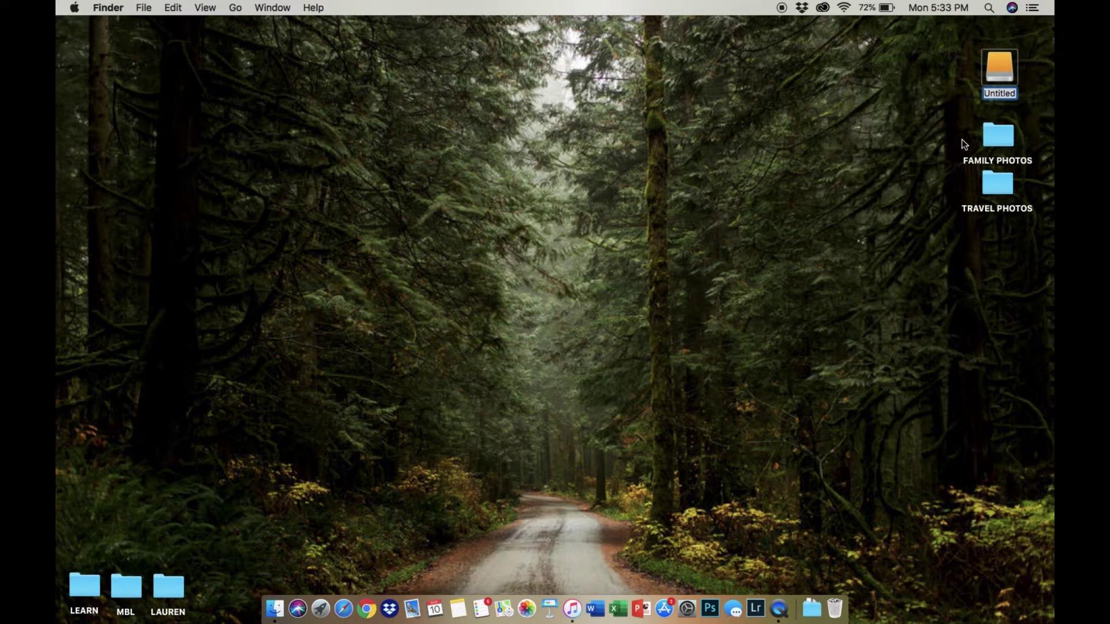
text(SMITH 2020)
key(Return)
Open the SMITH 2020 drive and create a folder named Lauren's Photos inside it
double_click(1002, 68)
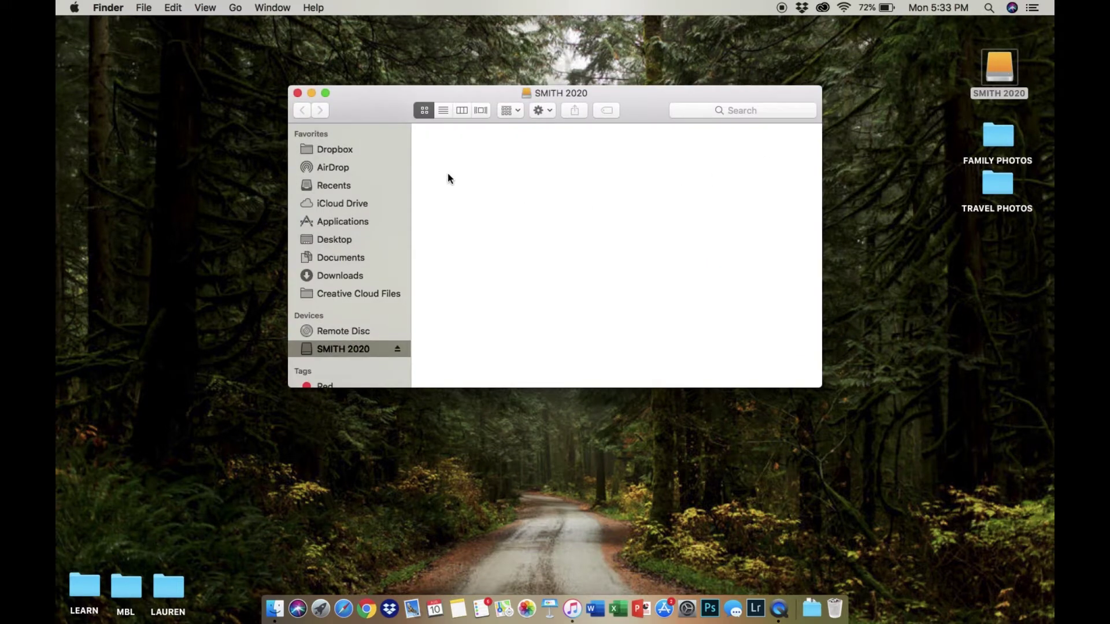
right_click(449, 173)
click(469, 181)
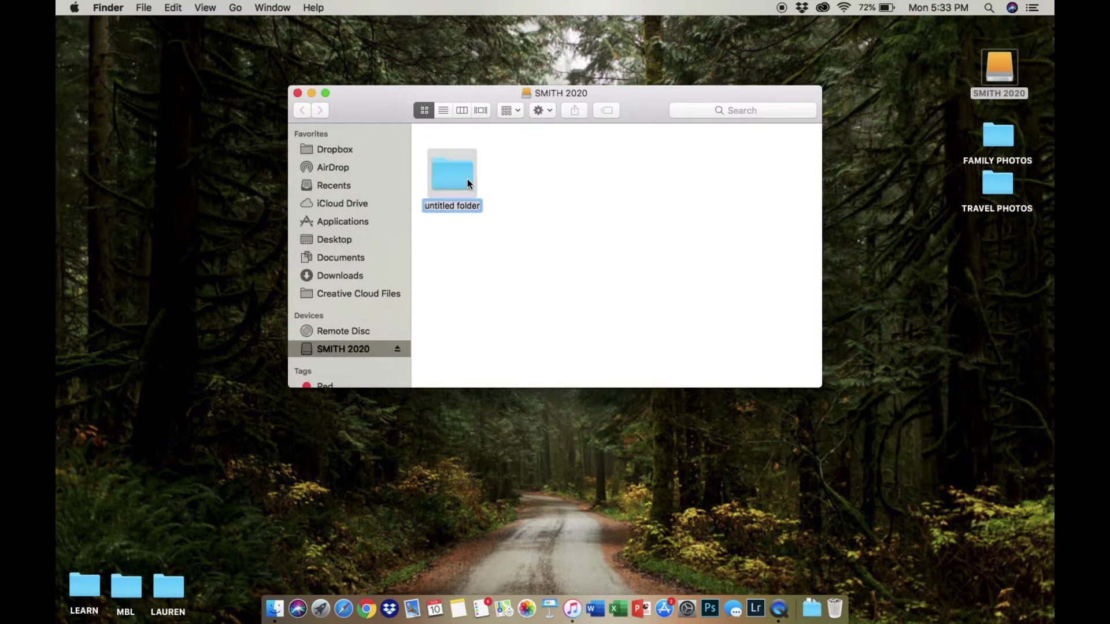
text(Lauren's Photos)
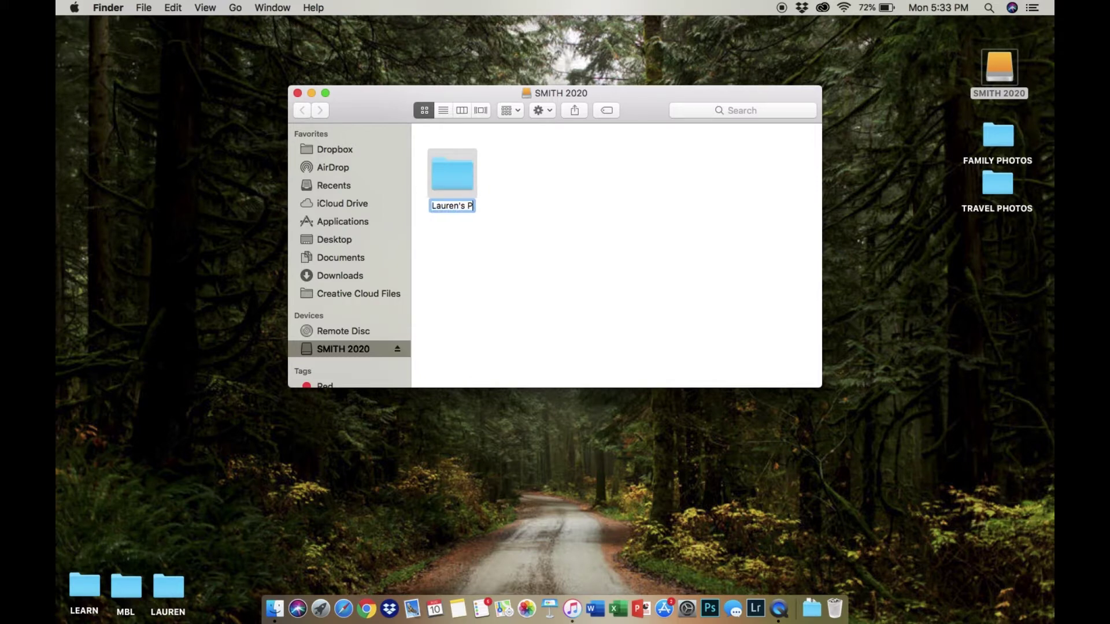
click(501, 184)
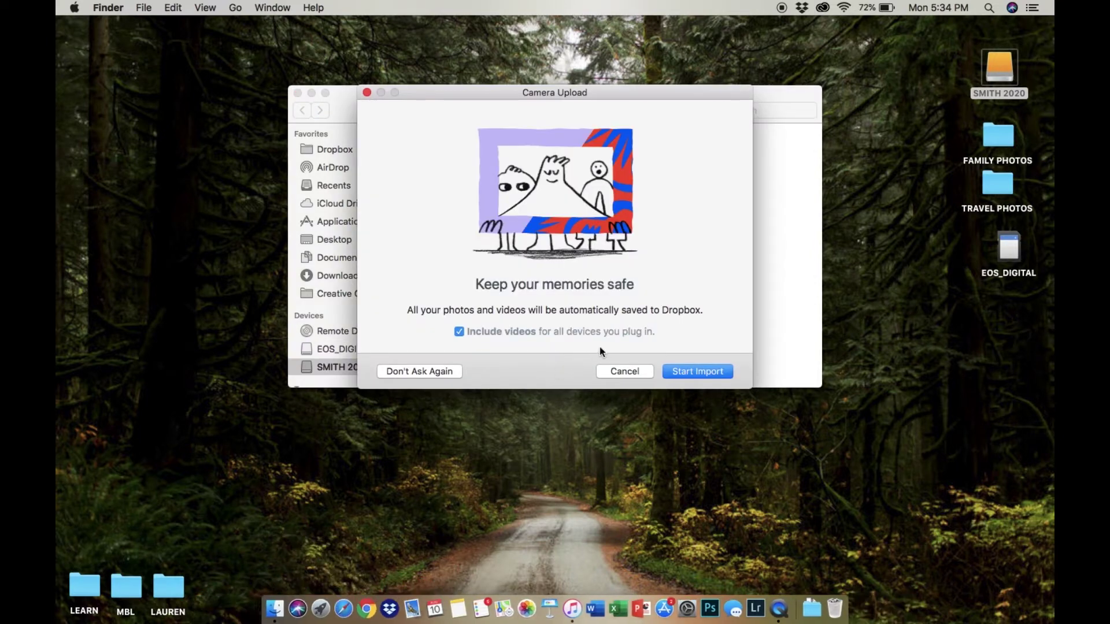
Cancel the Dropbox Camera Upload prompt and launch Image Capture from Launchpad
click(623, 371)
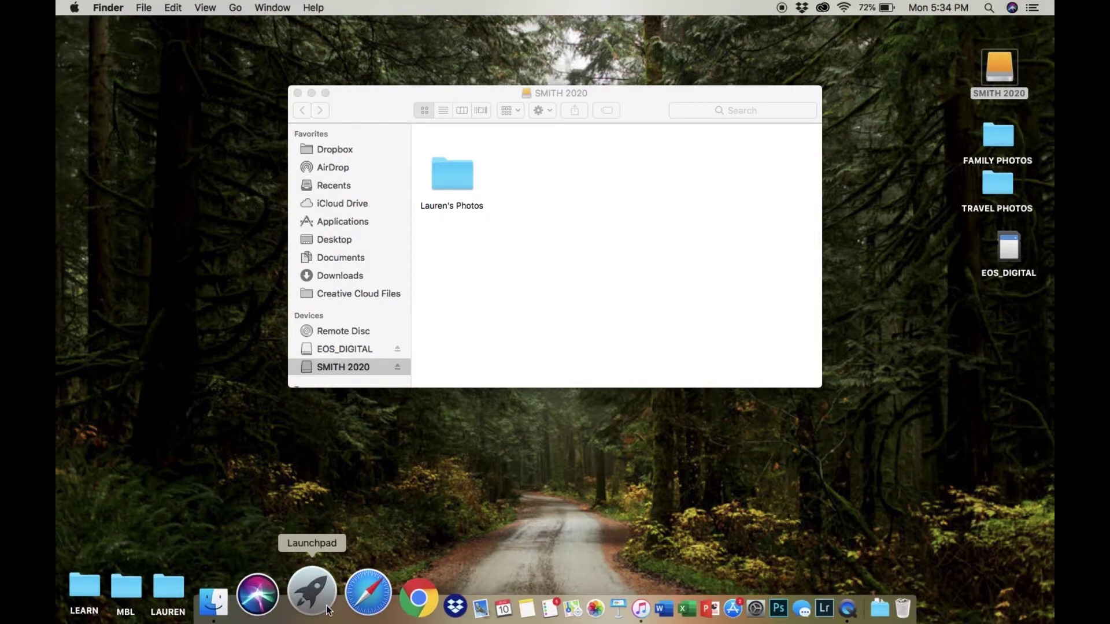
click(312, 595)
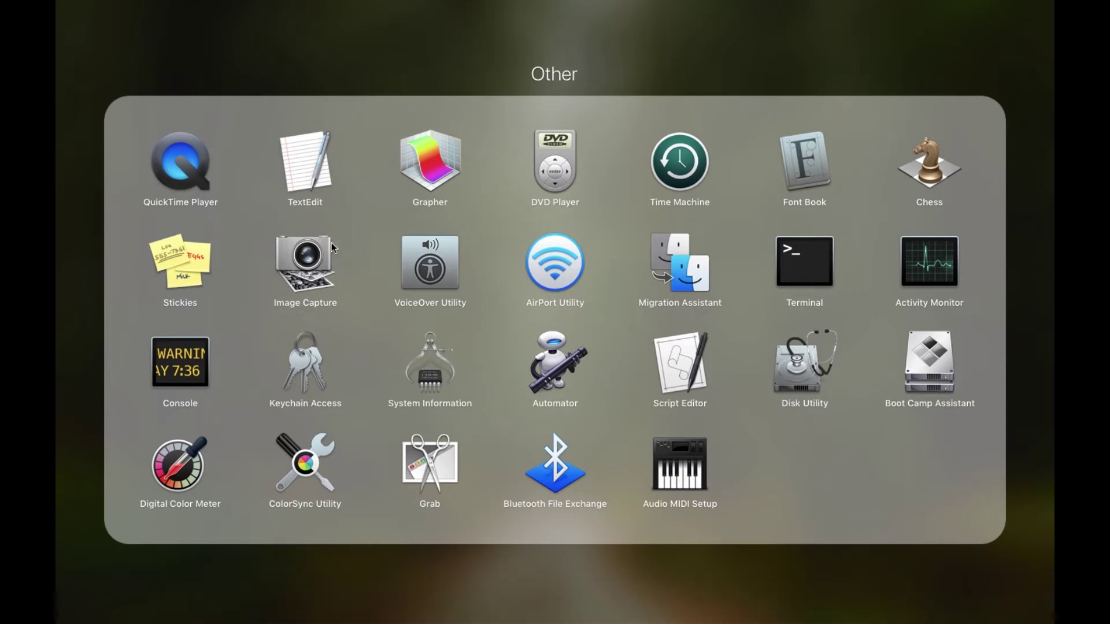
click(303, 274)
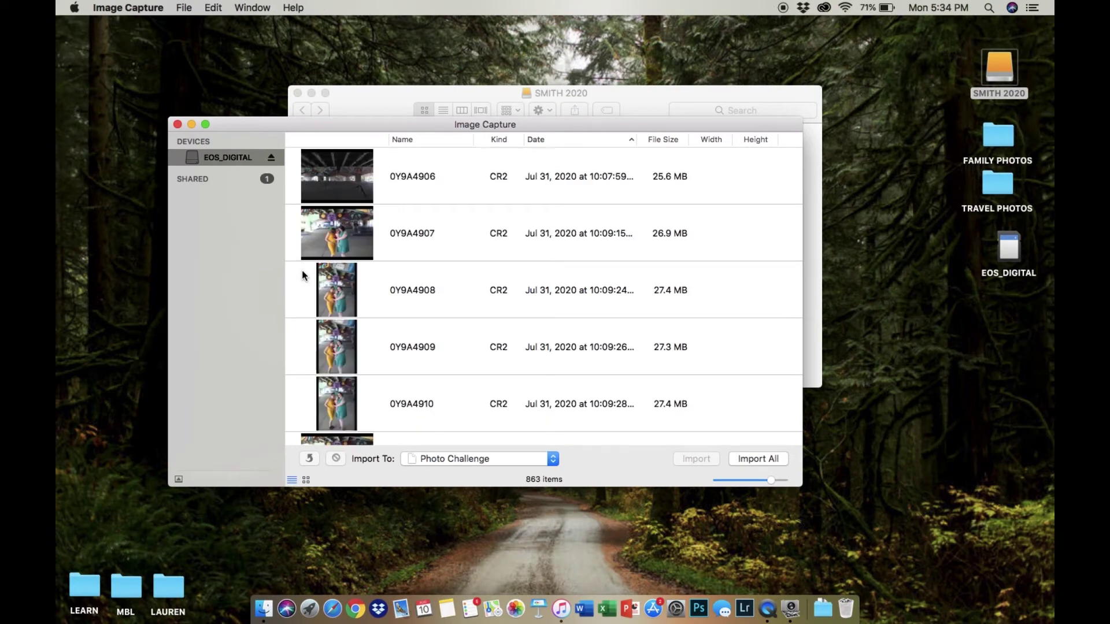
Select all 863 photos on the EOS_DIGITAL card with Cmd+A
scroll(352, 345, down, 15)
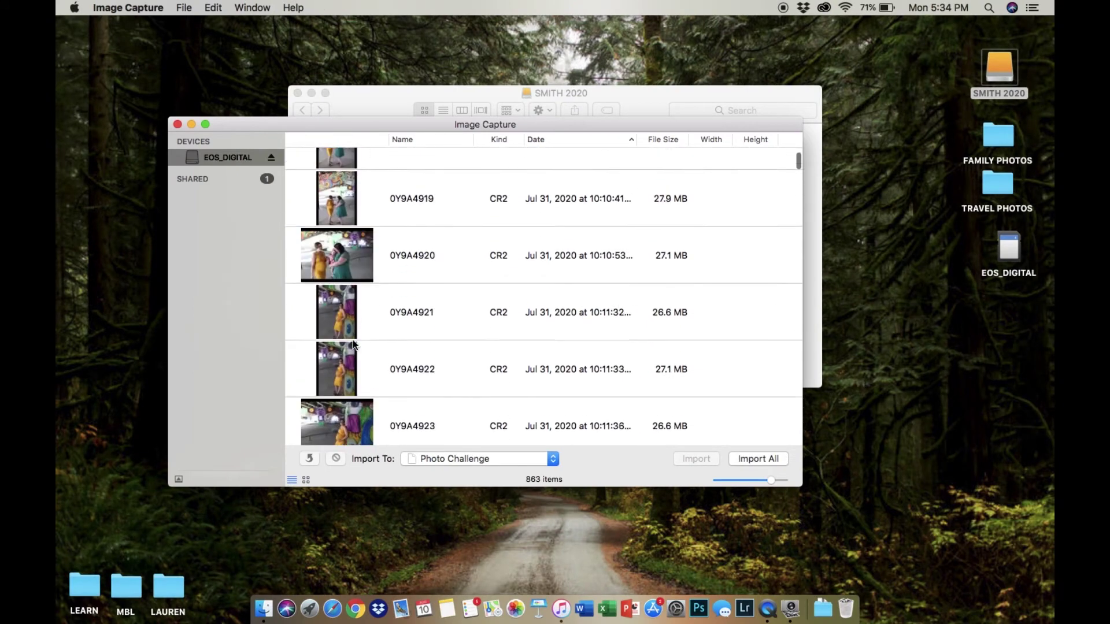
scroll(354, 338, down, 9)
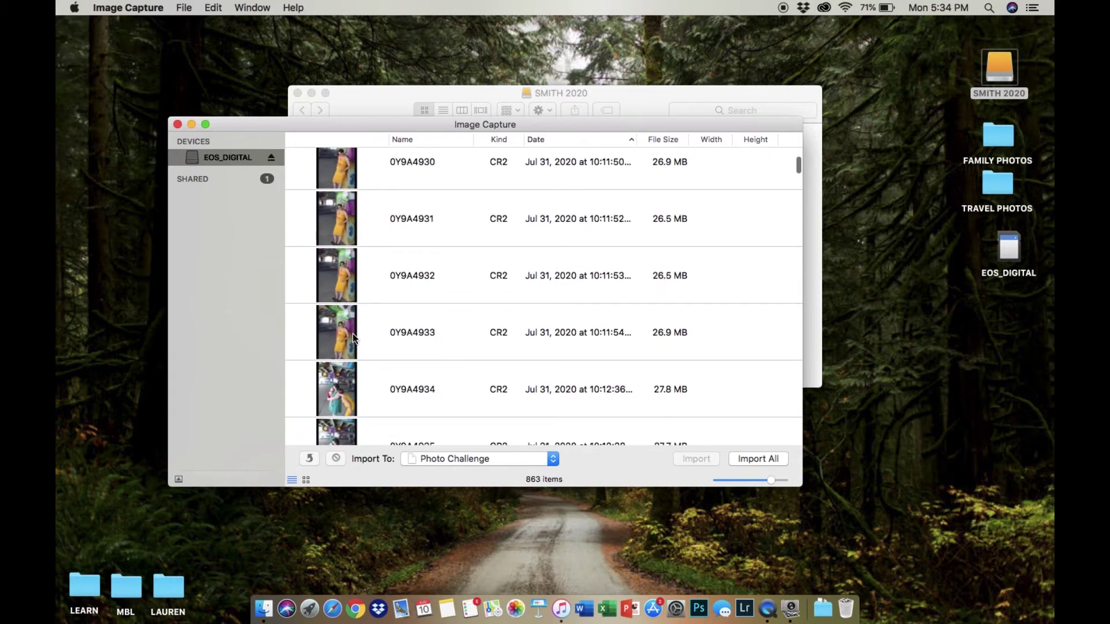
click(431, 341)
key(super+a)
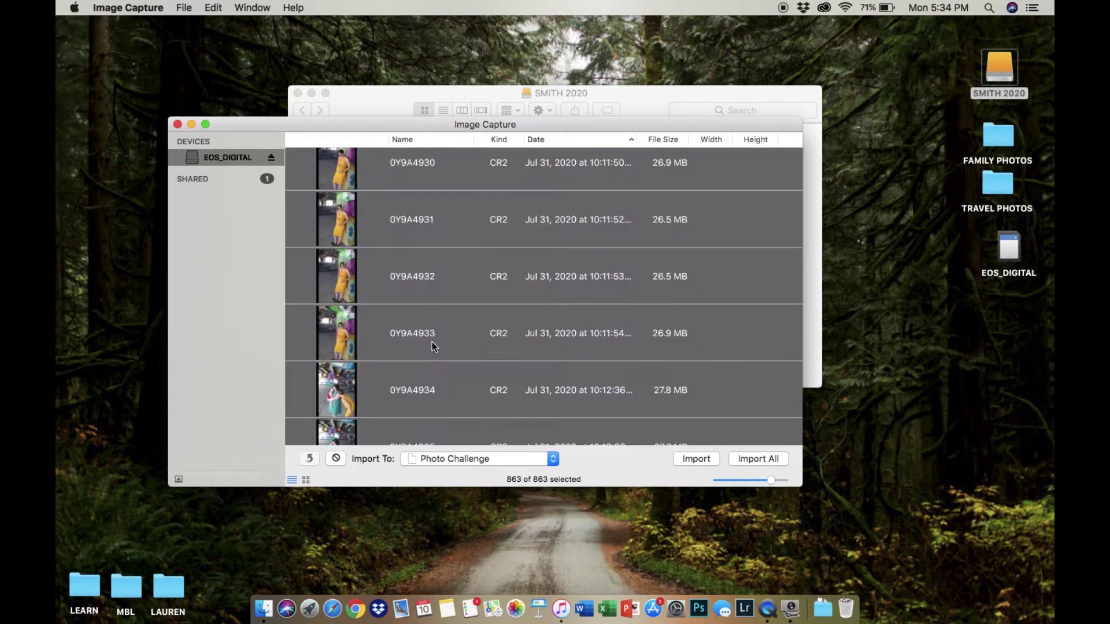
click(553, 459)
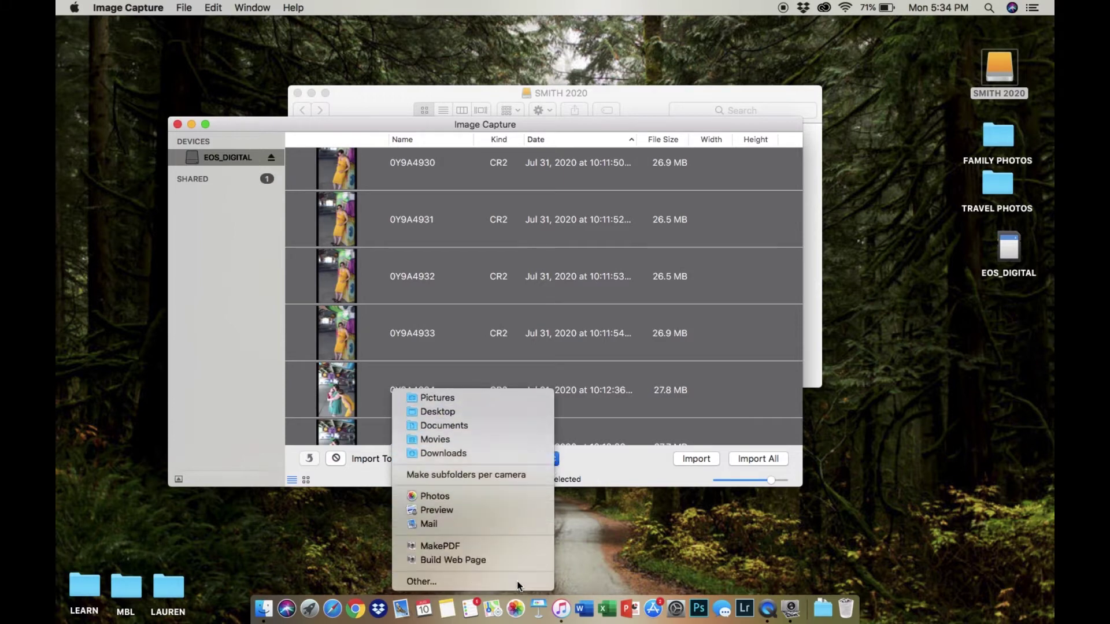
click(516, 581)
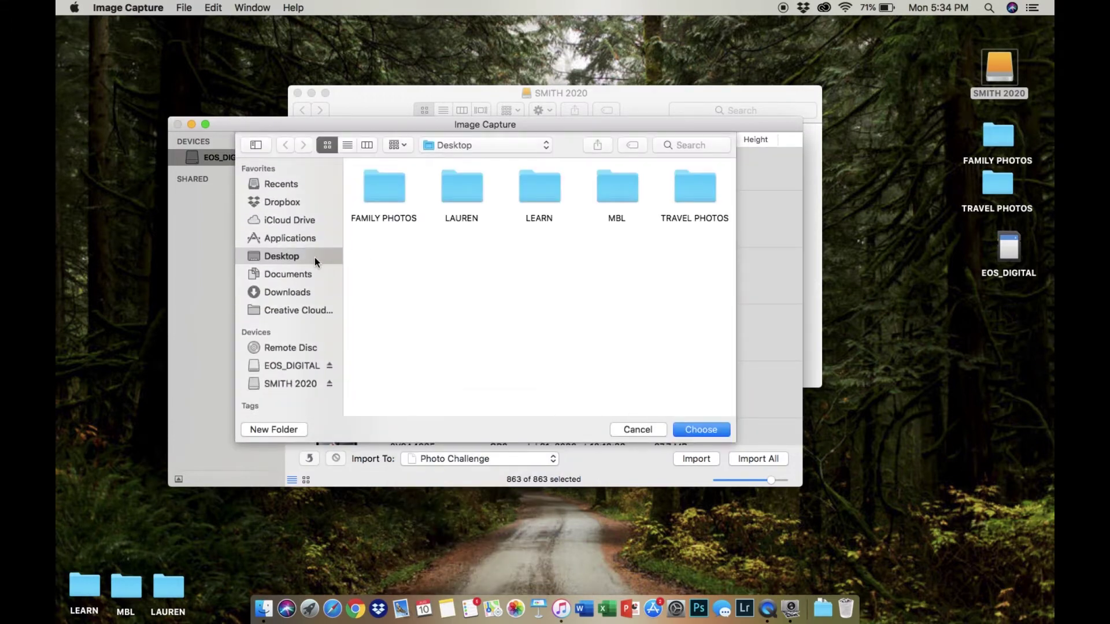
click(290, 379)
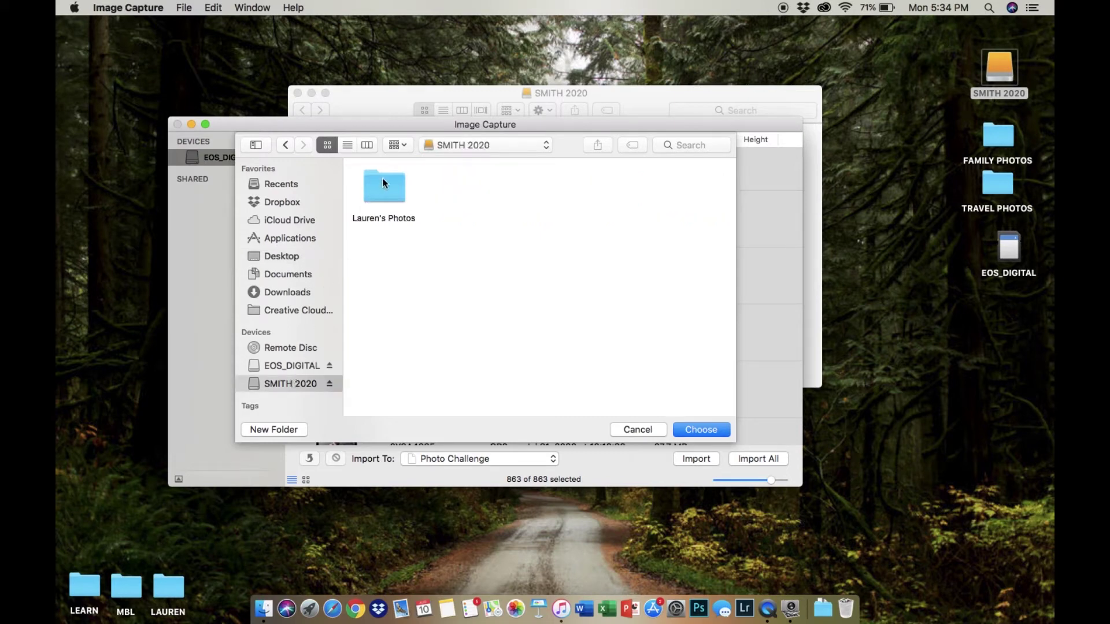
double_click(382, 182)
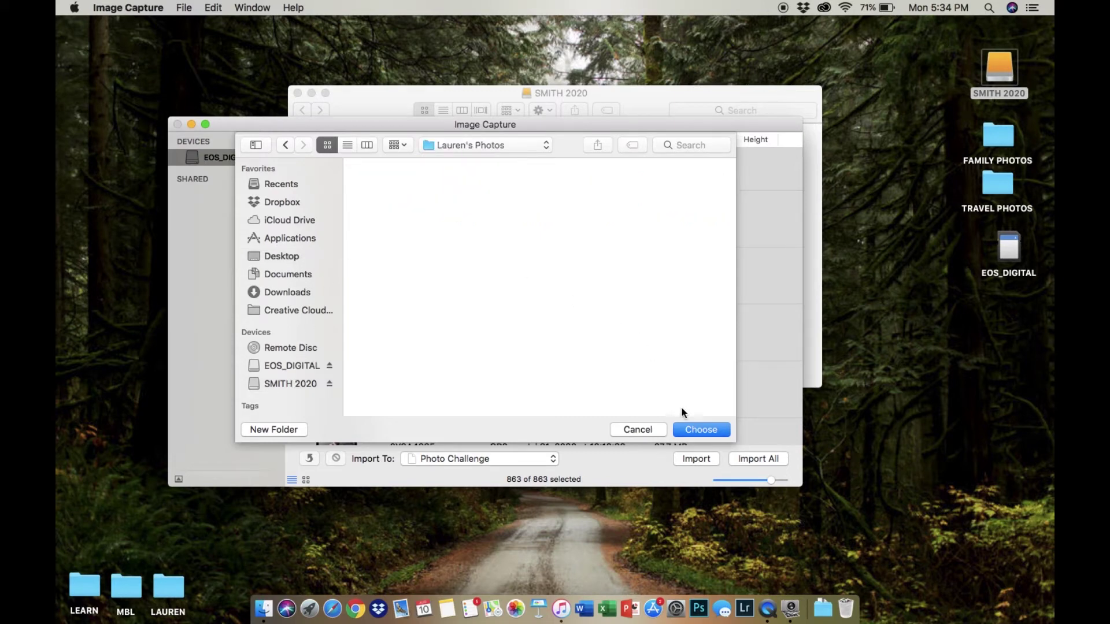
click(690, 428)
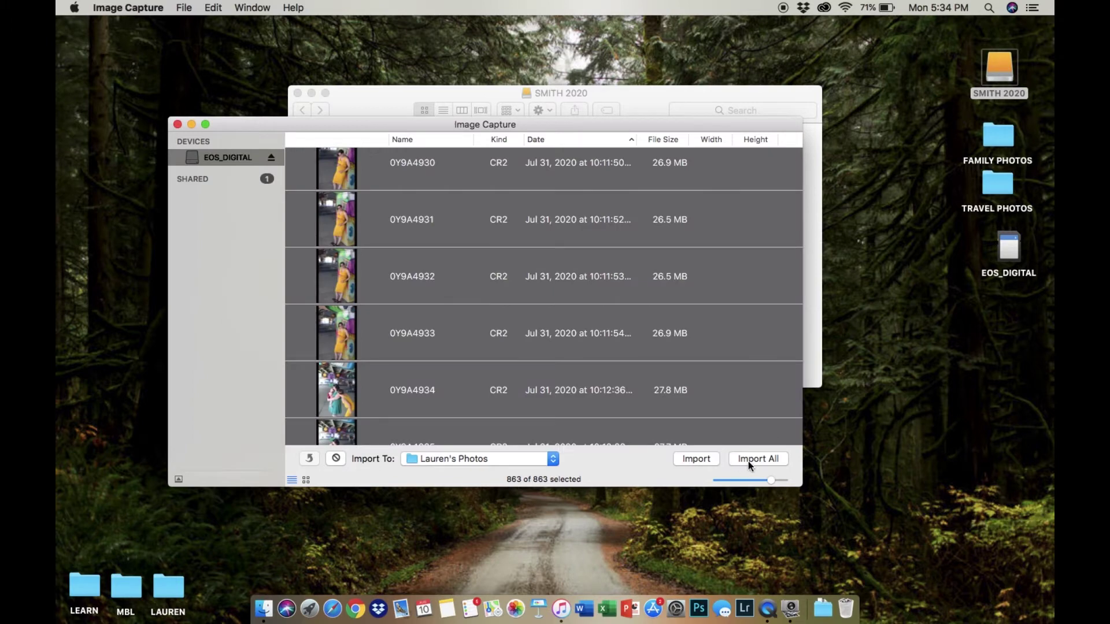
click(748, 464)
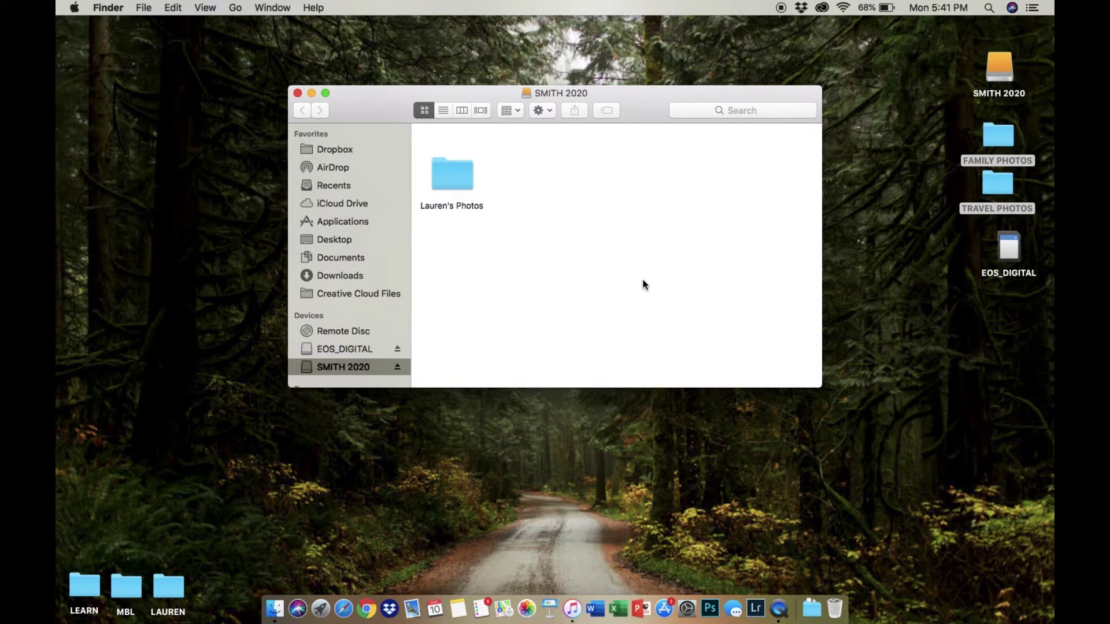
Open Lauren's Photos on SMITH 2020 and scroll through the imported CR2 and MBL files
drag(483, 198, 465, 175)
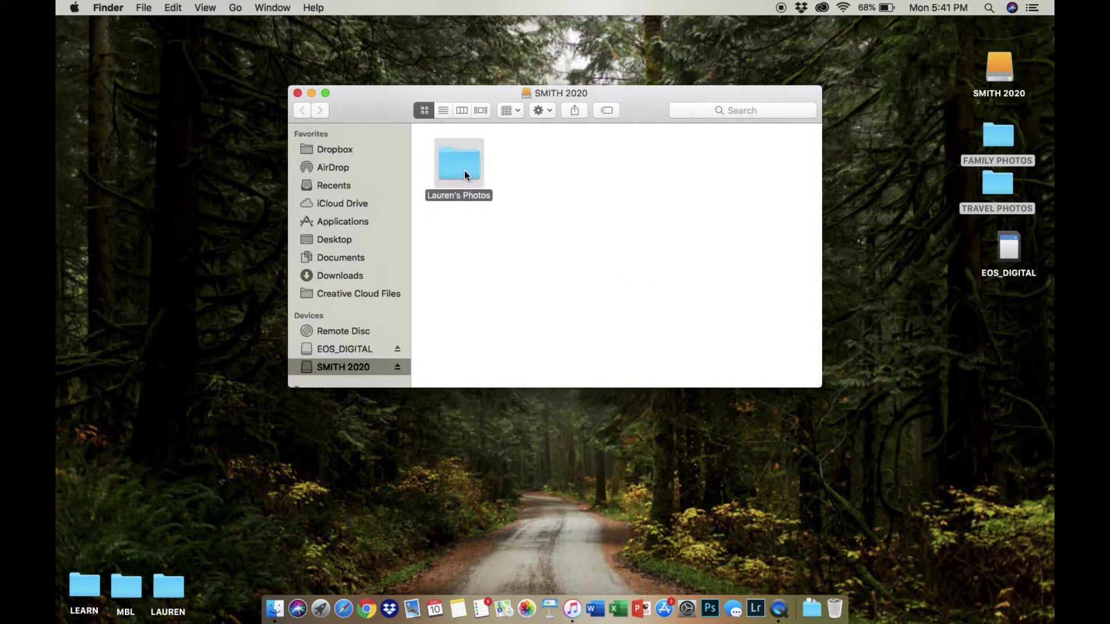
double_click(465, 175)
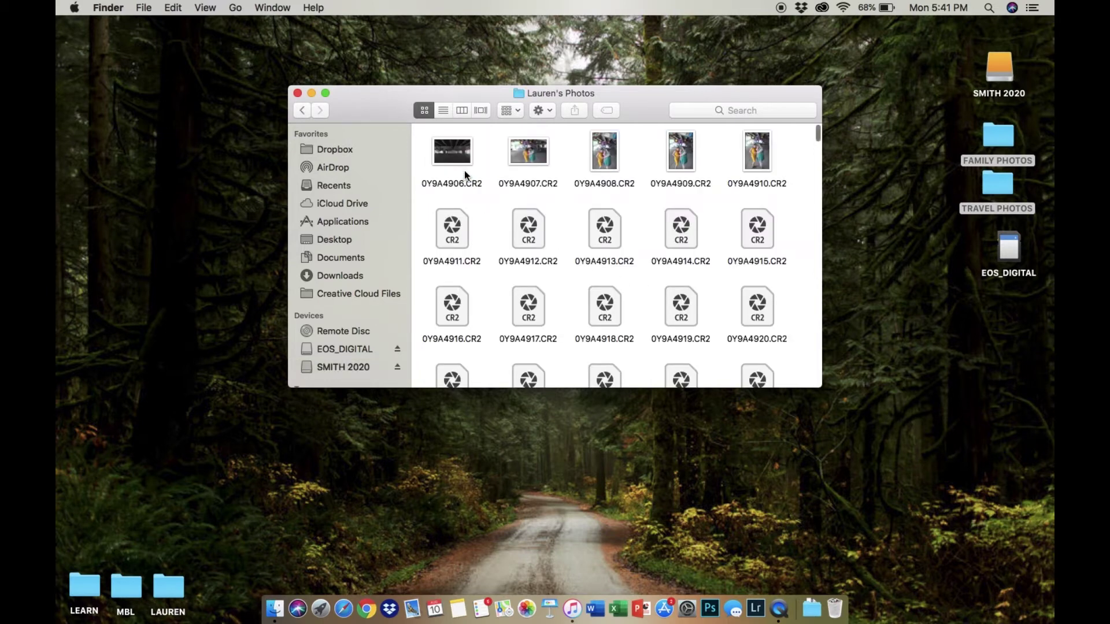
scroll(488, 228, down, 15)
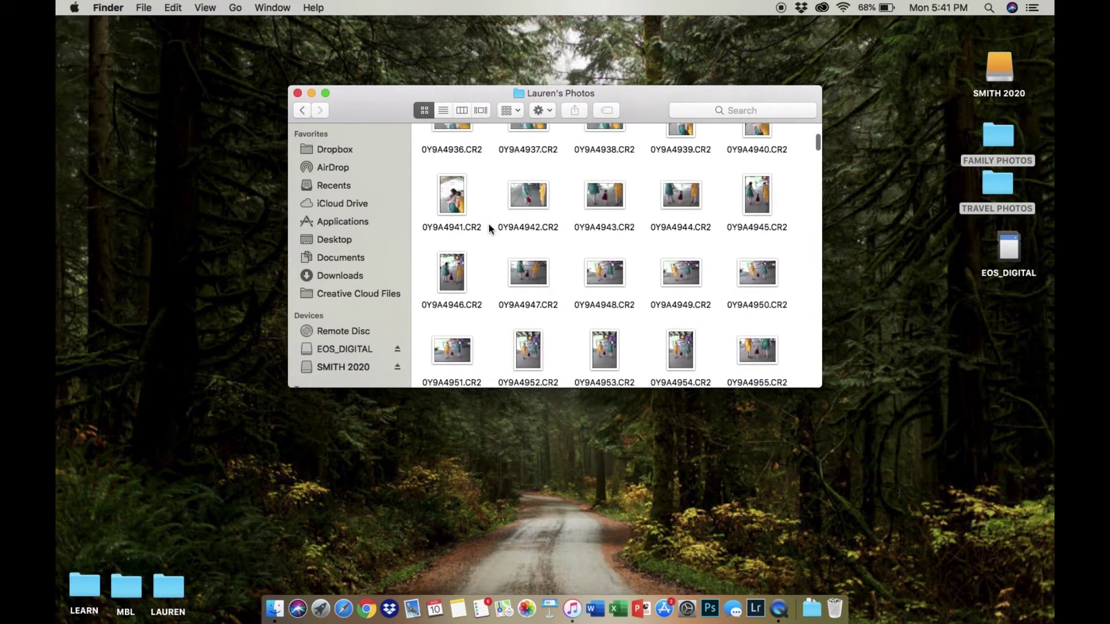
scroll(489, 225, up, 8)
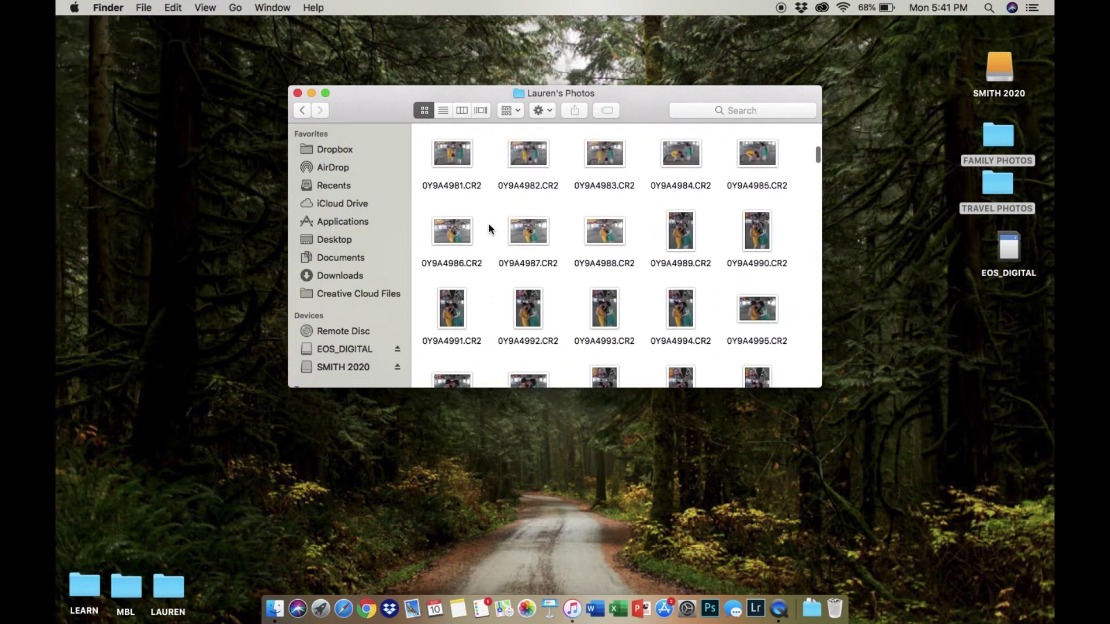
scroll(488, 223, up, 8)
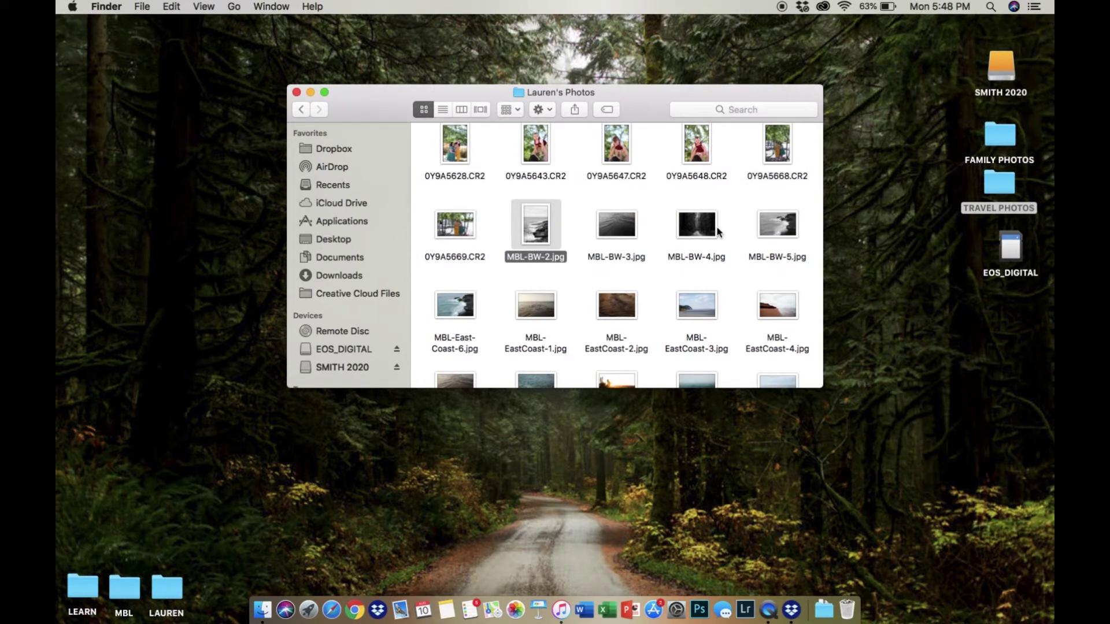
scroll(719, 343, down, 10)
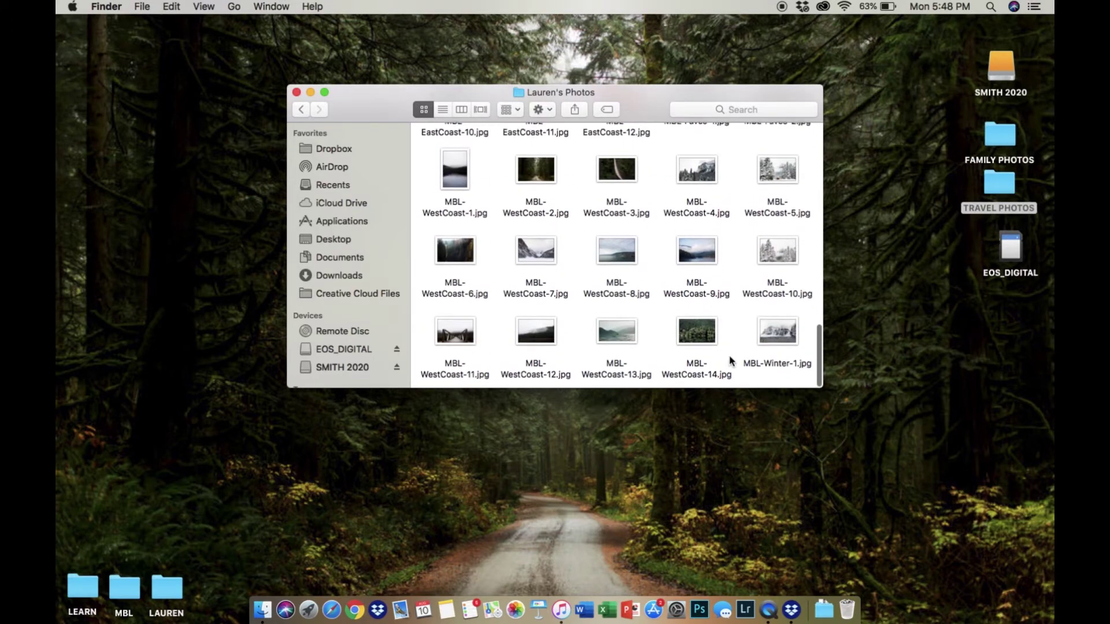
Create the July 2020 and December 2019 folders in Lauren's Photos
right_click(733, 347)
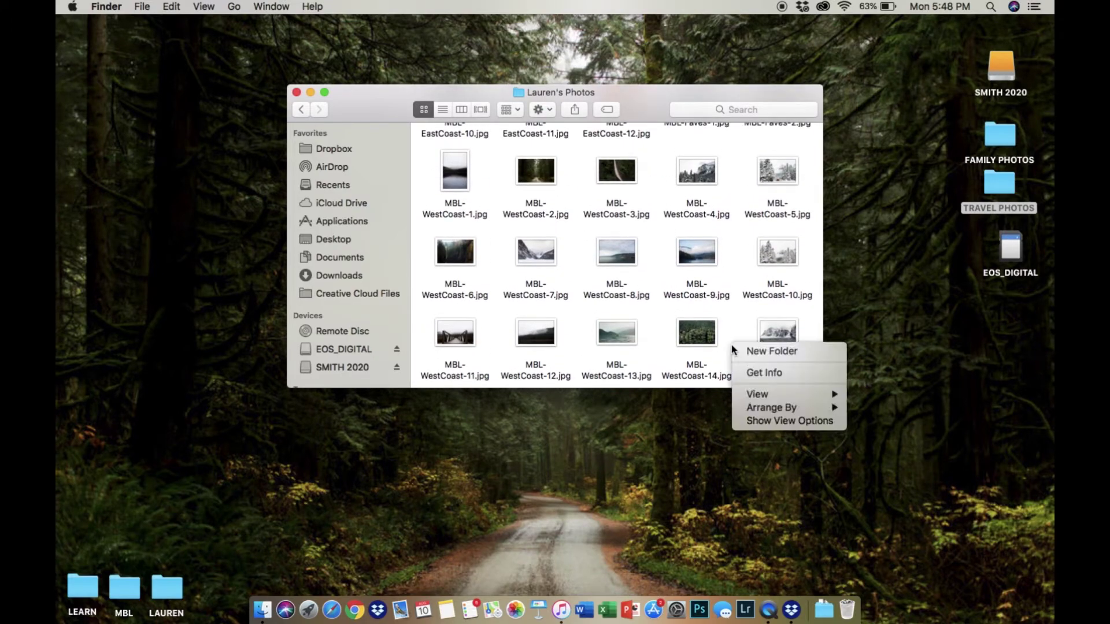
click(746, 350)
text(Lauren 2018)
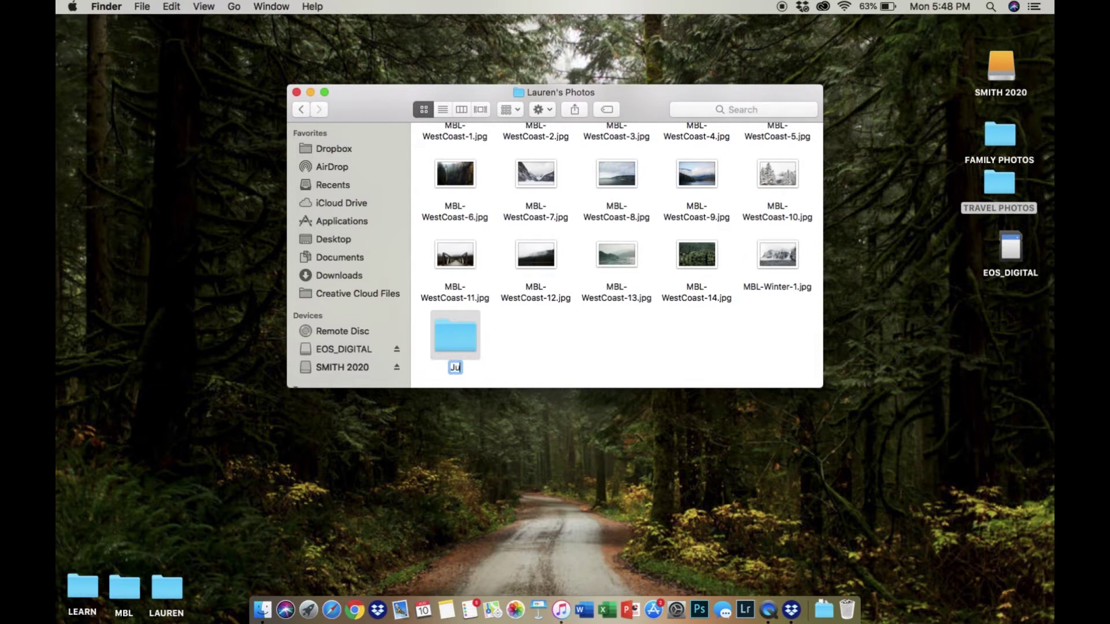
key(Return)
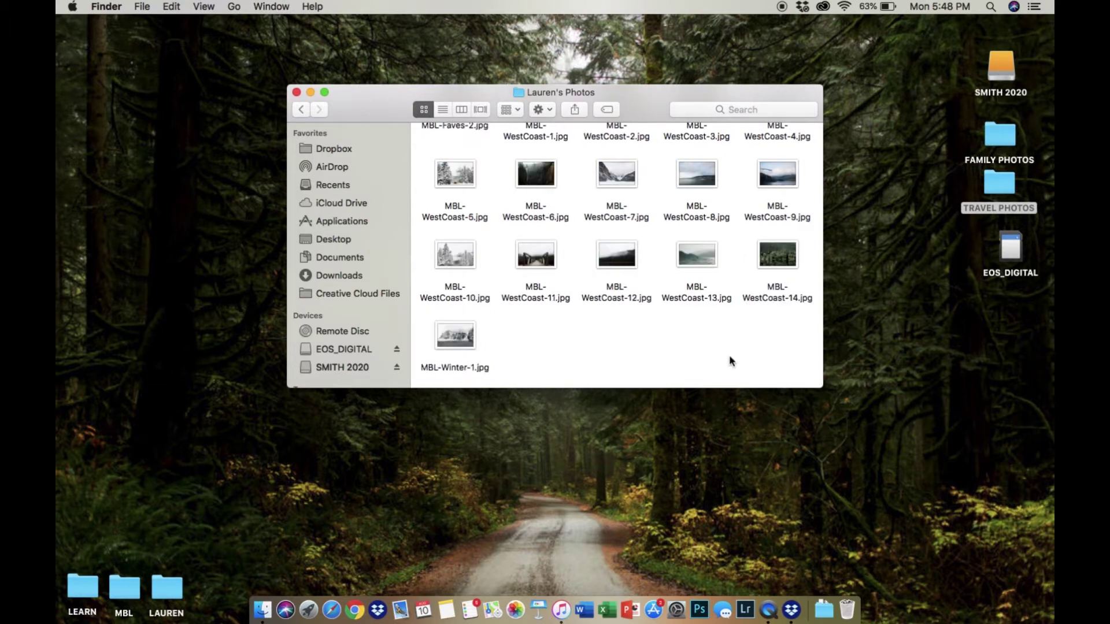
right_click(646, 357)
click(653, 363)
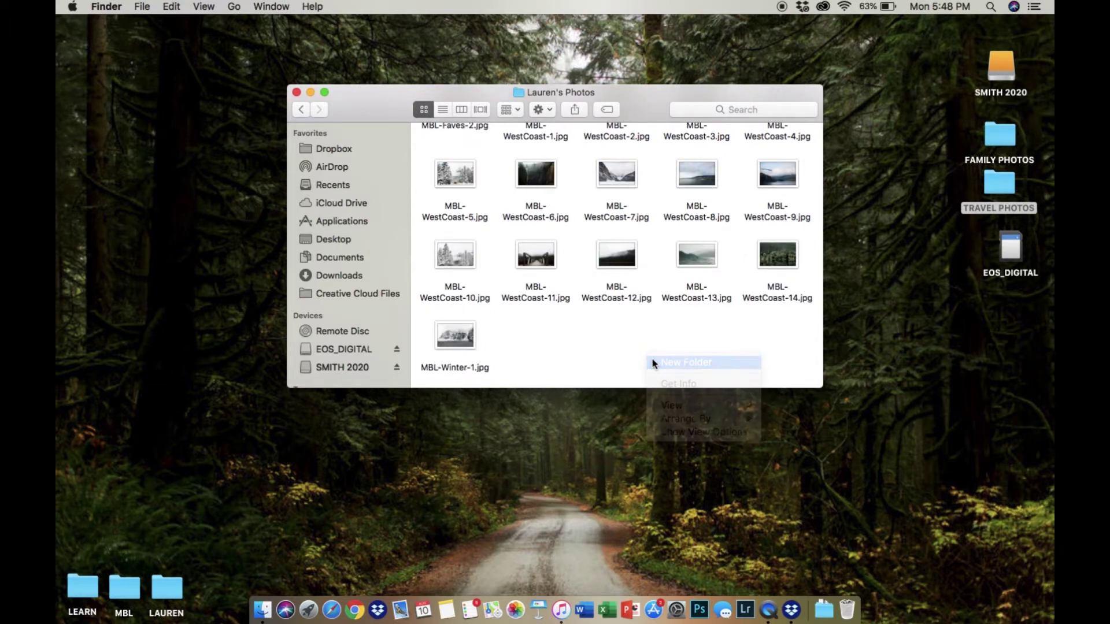
text(December)
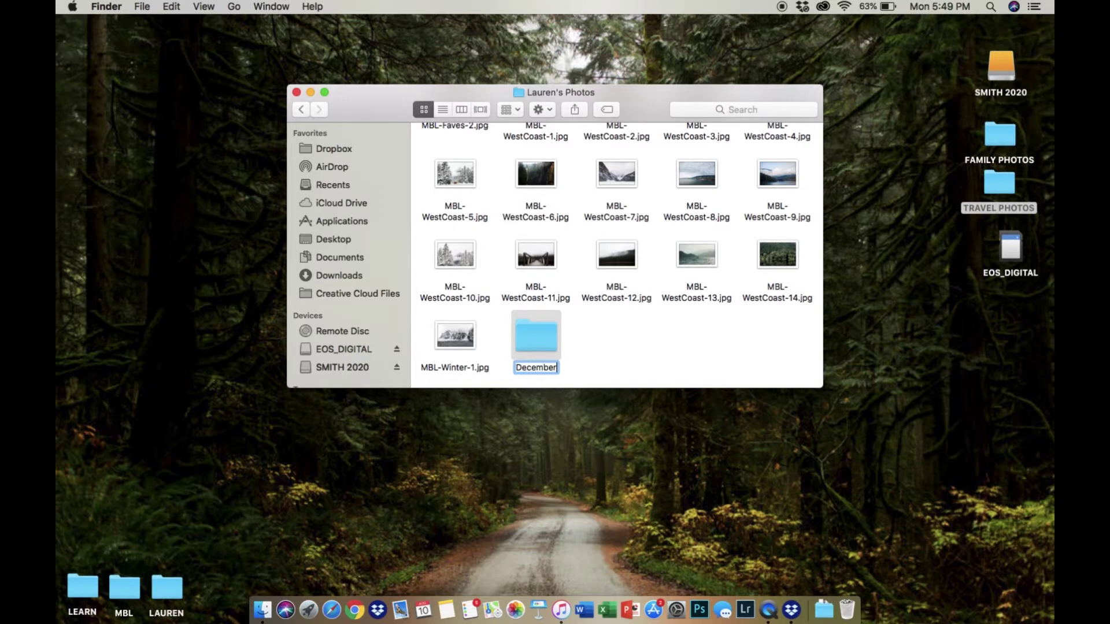
text( 2018)
key(Return)
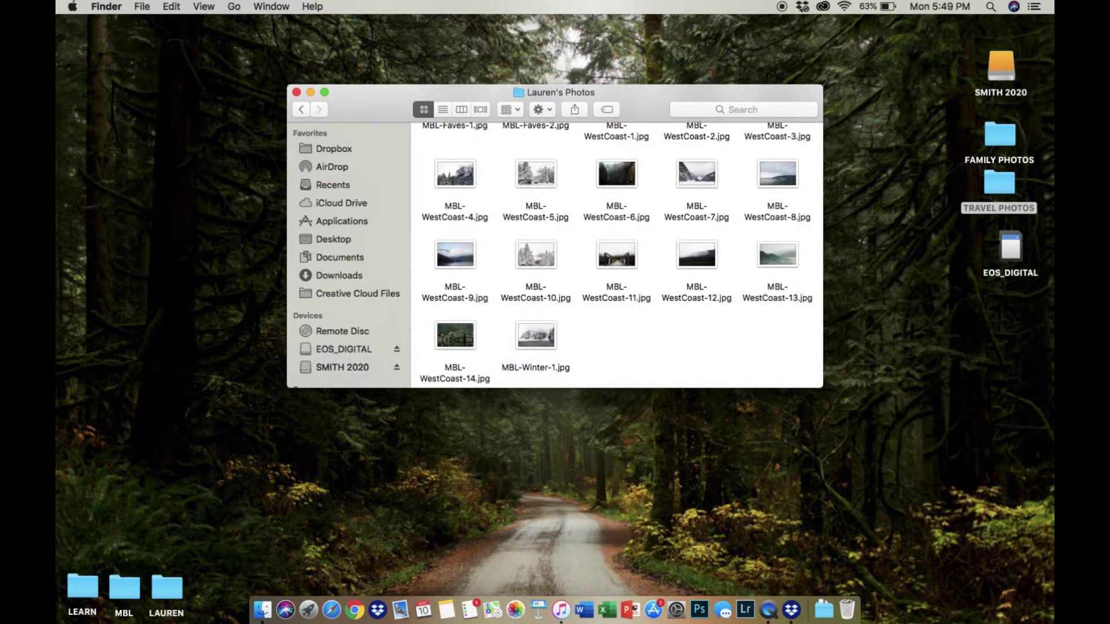
Add the Disney Vacation and Family Vacation - Muskoka - August 2020 folders
right_click(623, 347)
click(631, 349)
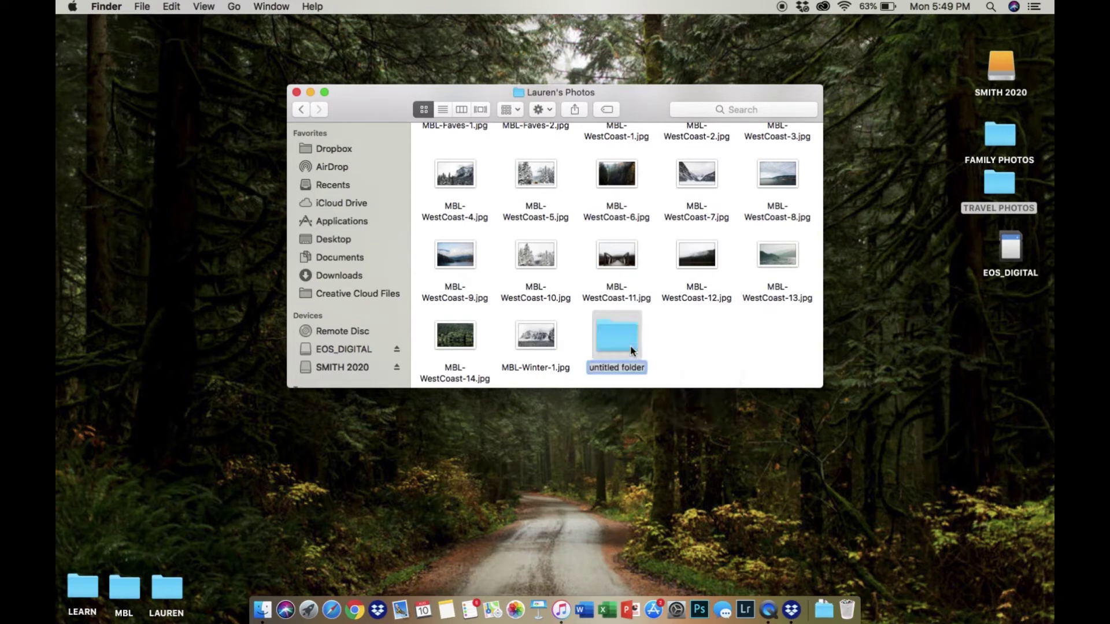
text(Disney Vacation)
key(Return)
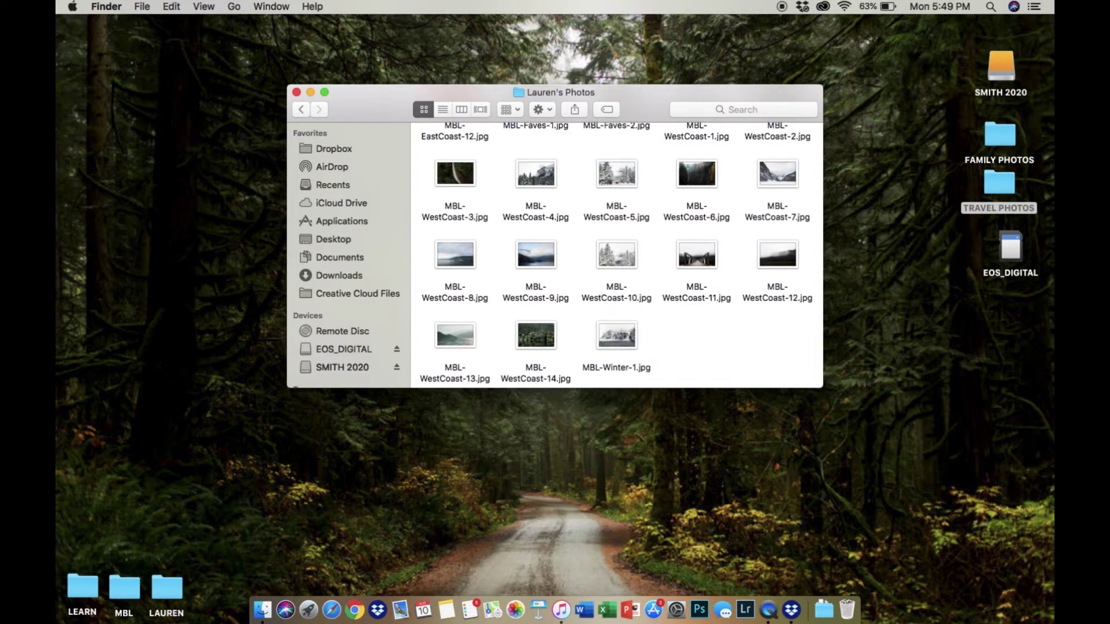
right_click(678, 337)
click(682, 338)
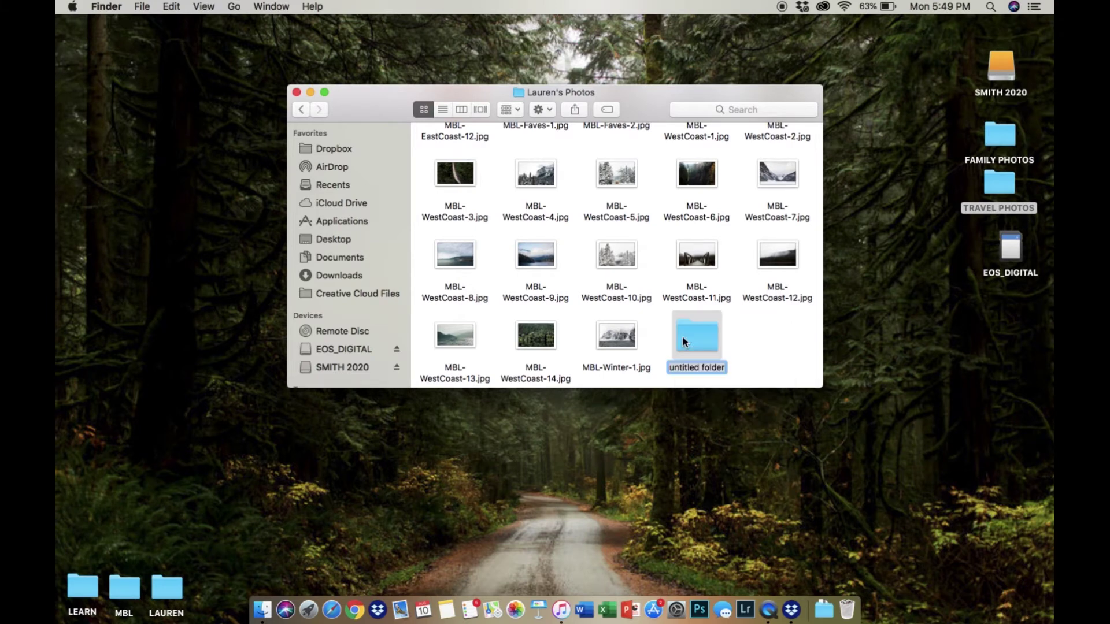
text(Family )
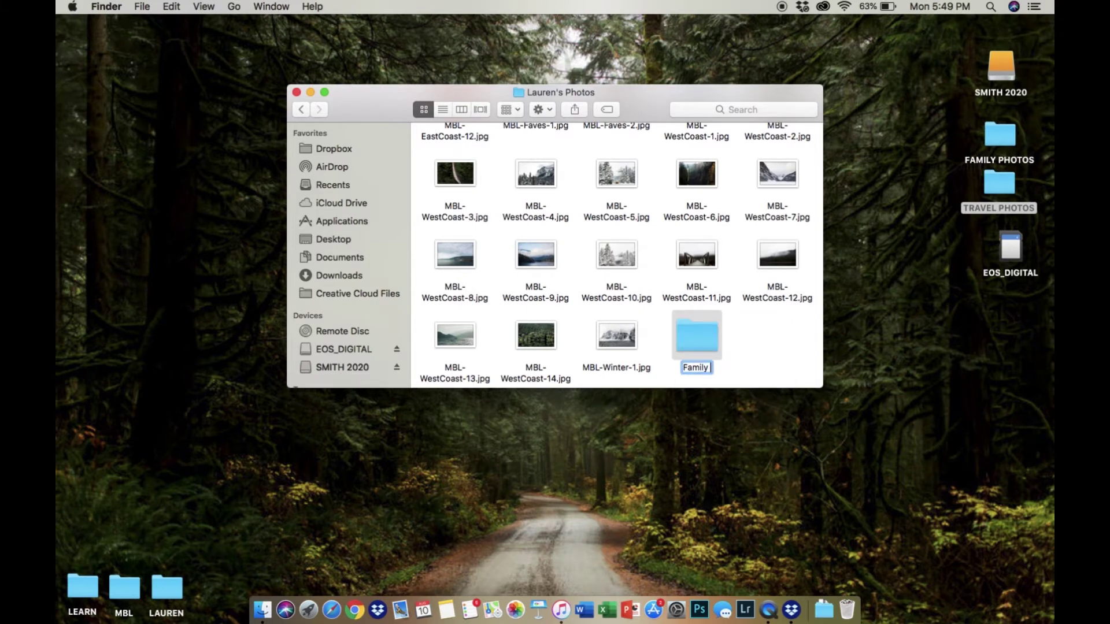
text(Vacation - )
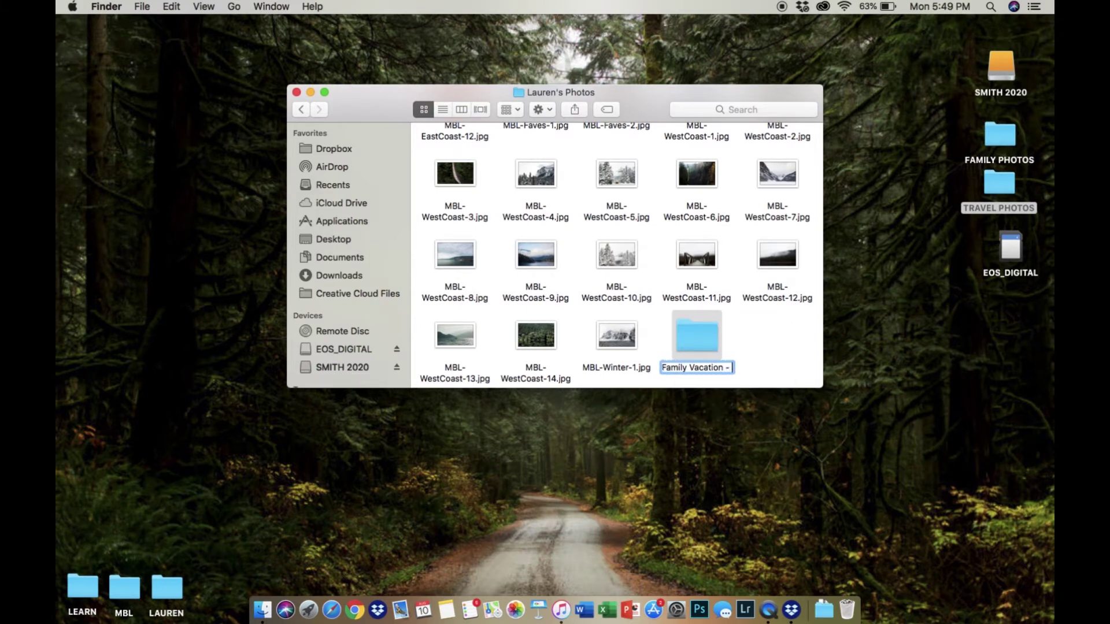
text(Muskoka - )
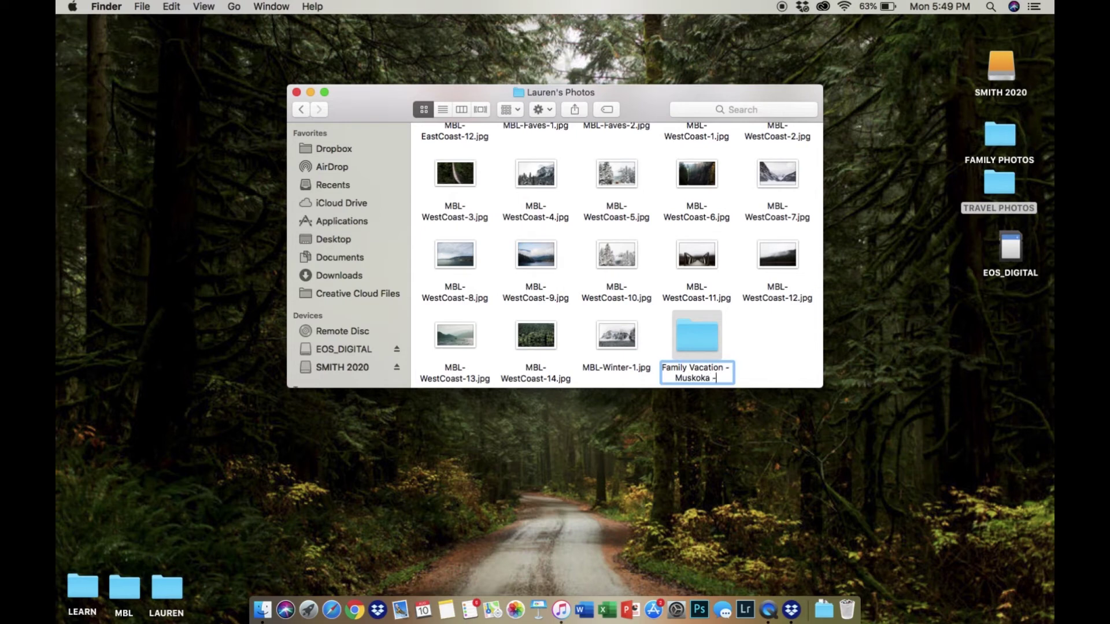
text(August 2020)
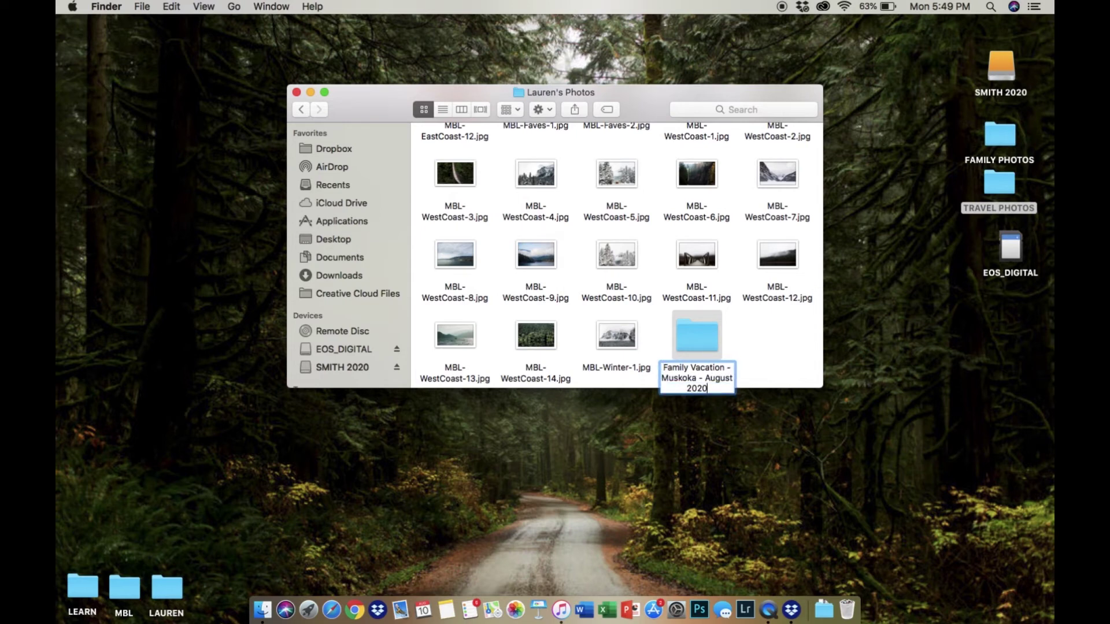
key(Return)
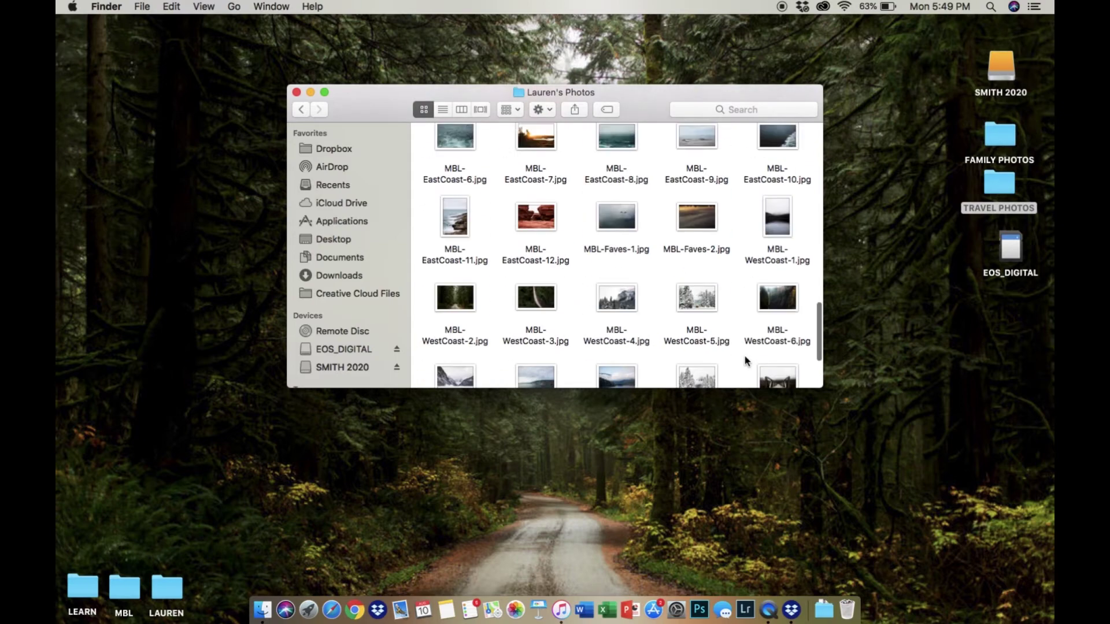
scroll(744, 360, up, 3)
scroll(745, 360, down, 3)
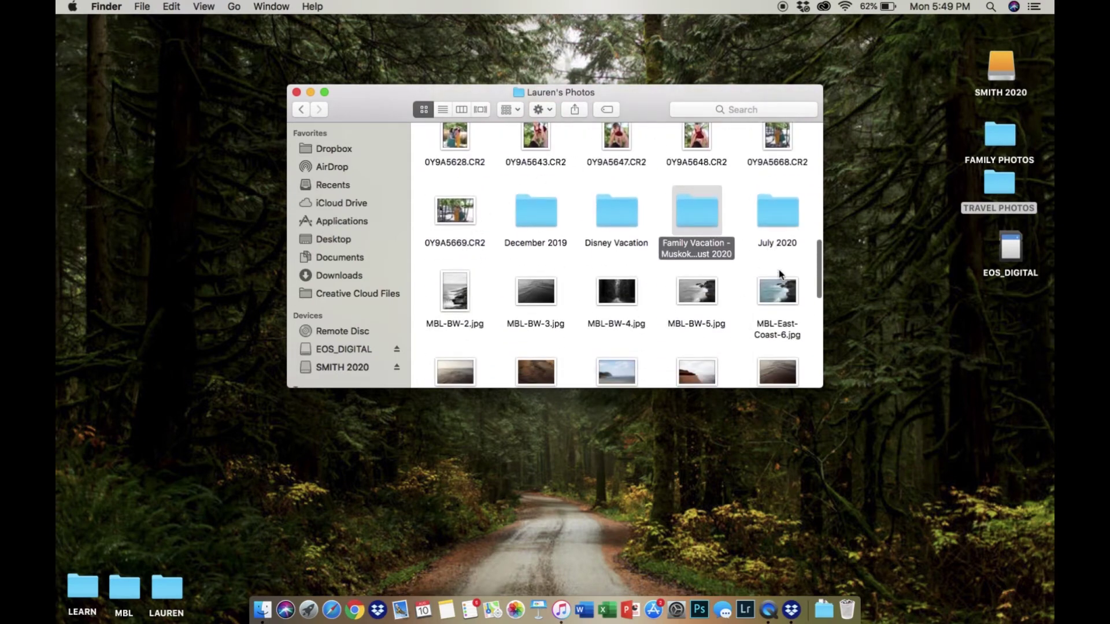
Select the loose CR2 and MBL image files in Lauren's Photos and move them into the Family Vacation folder
click(496, 222)
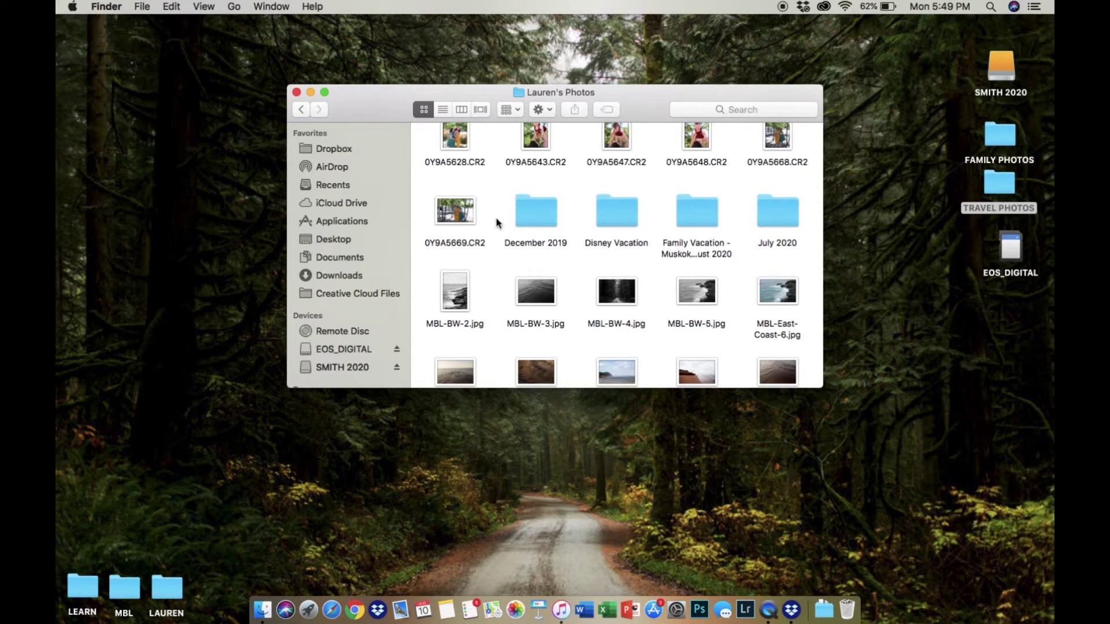
click(300, 109)
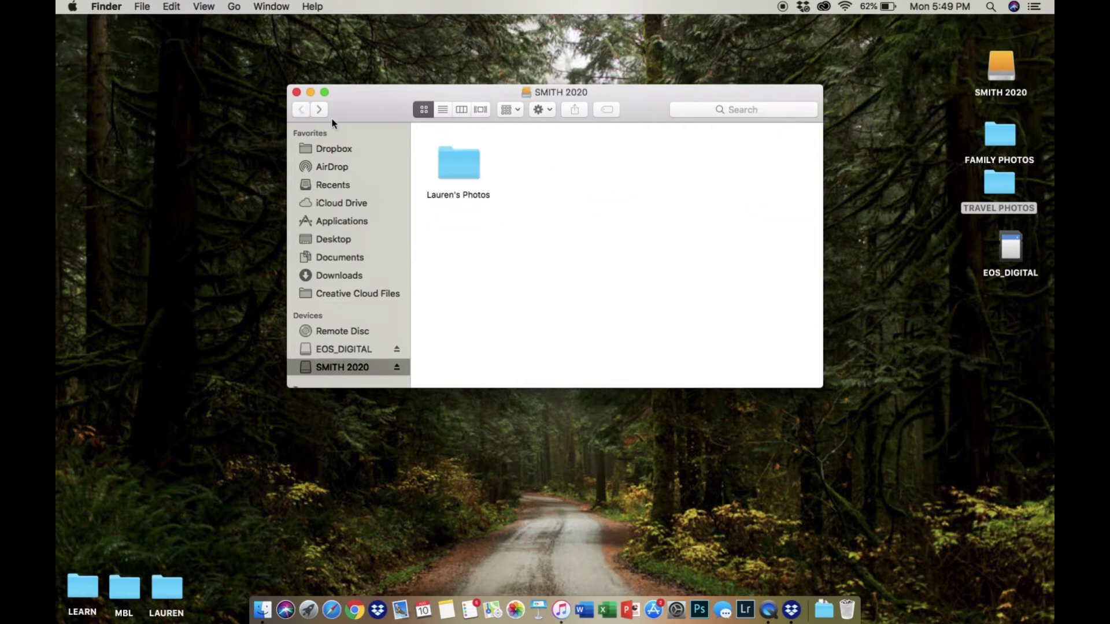
double_click(468, 169)
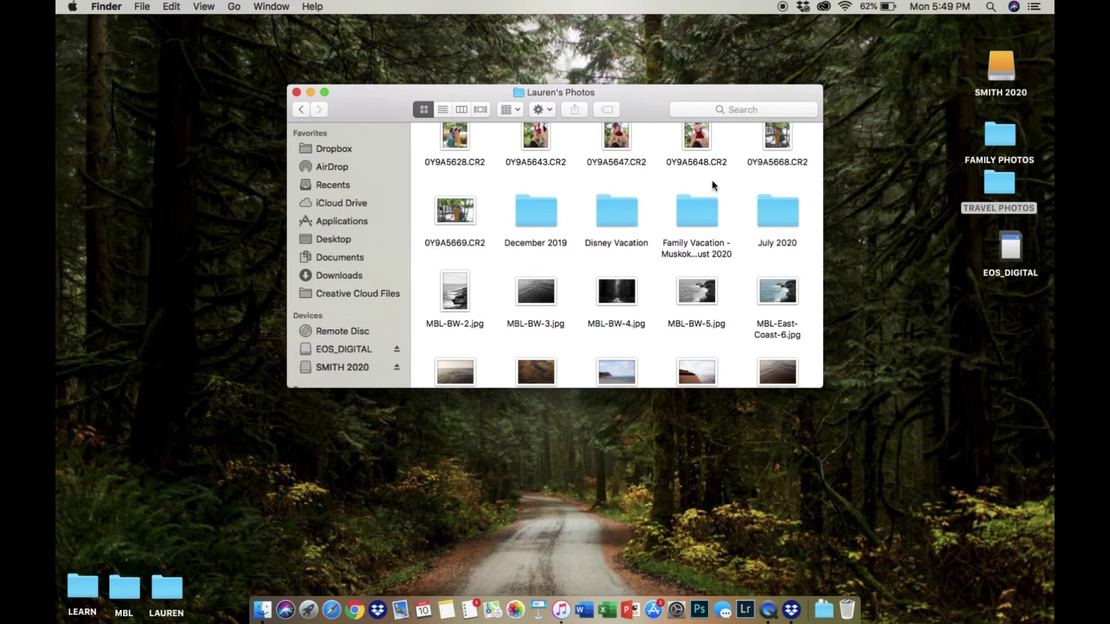
drag(798, 177, 422, 3)
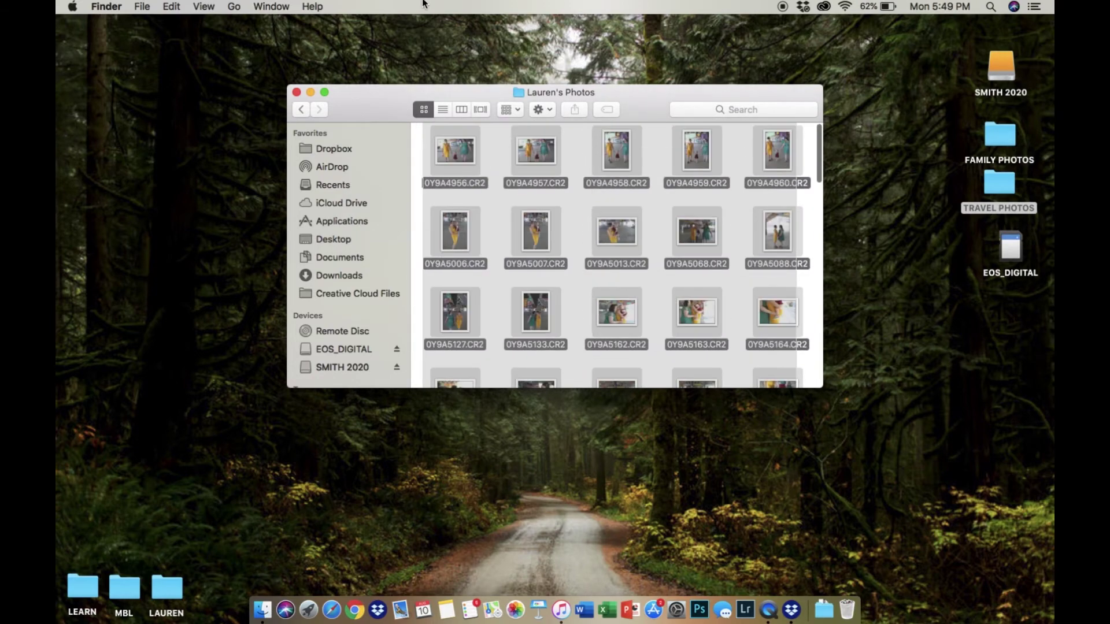
scroll(527, 285, down, 10)
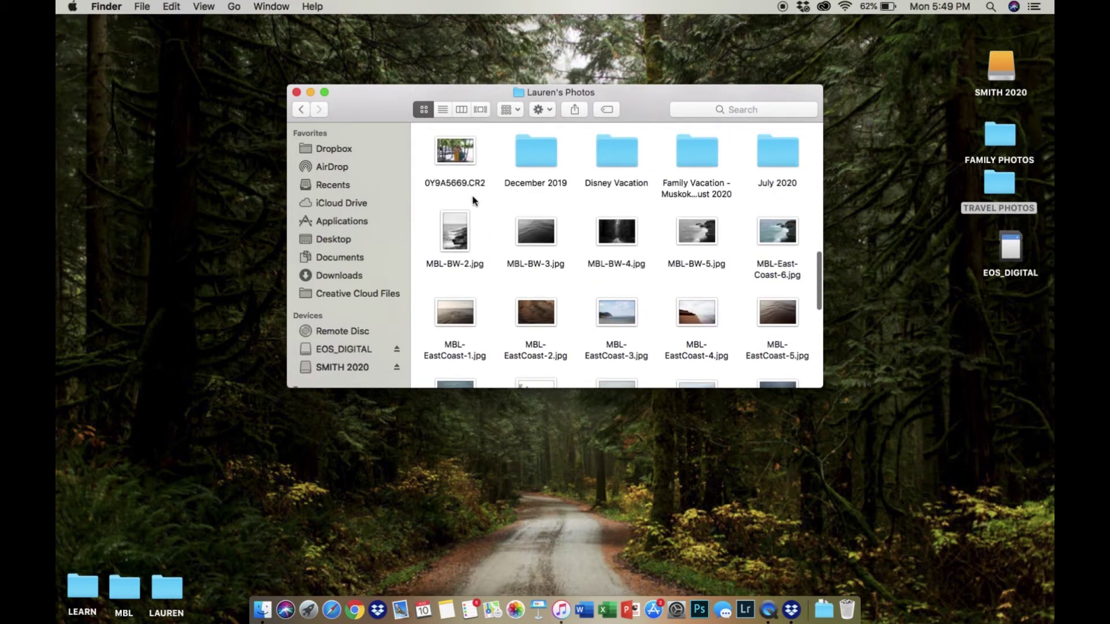
click(456, 151)
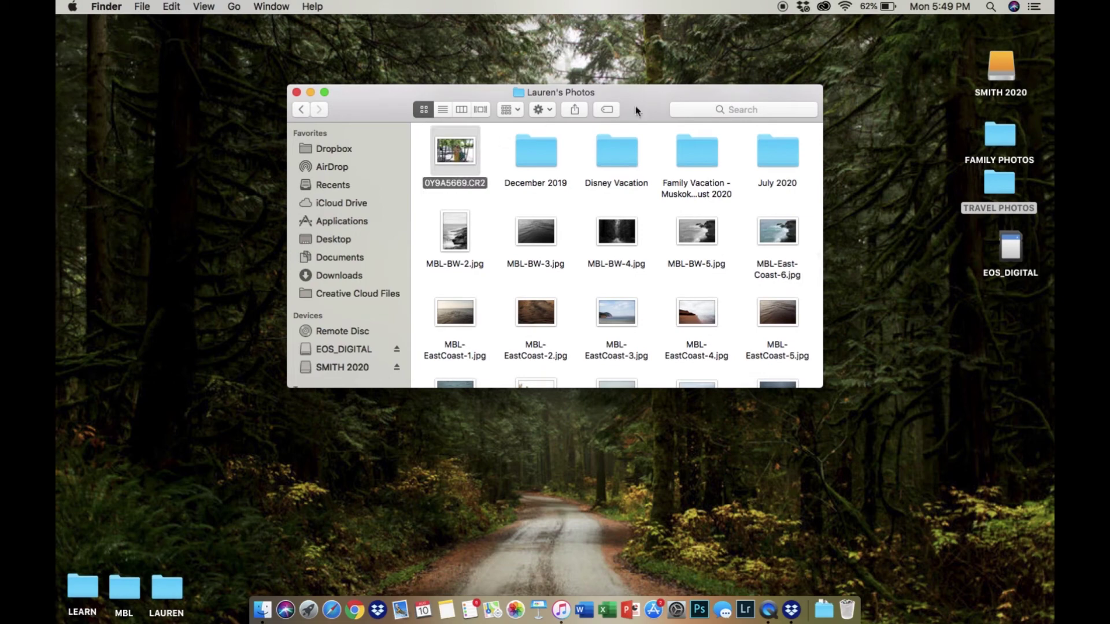
scroll(768, 156, down, 8)
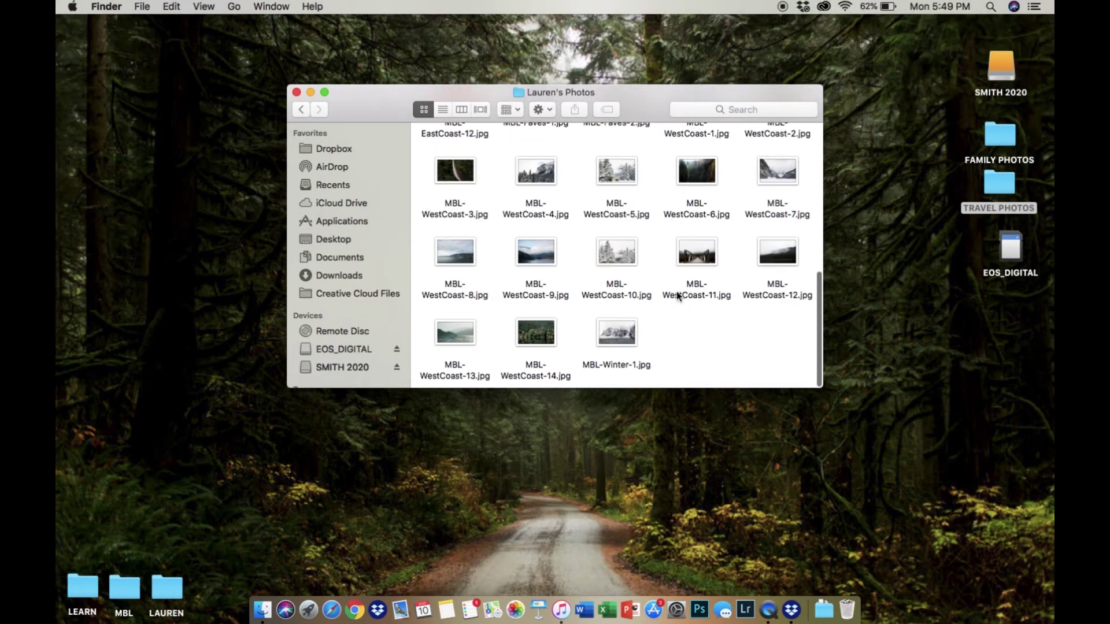
drag(774, 363, 431, 202)
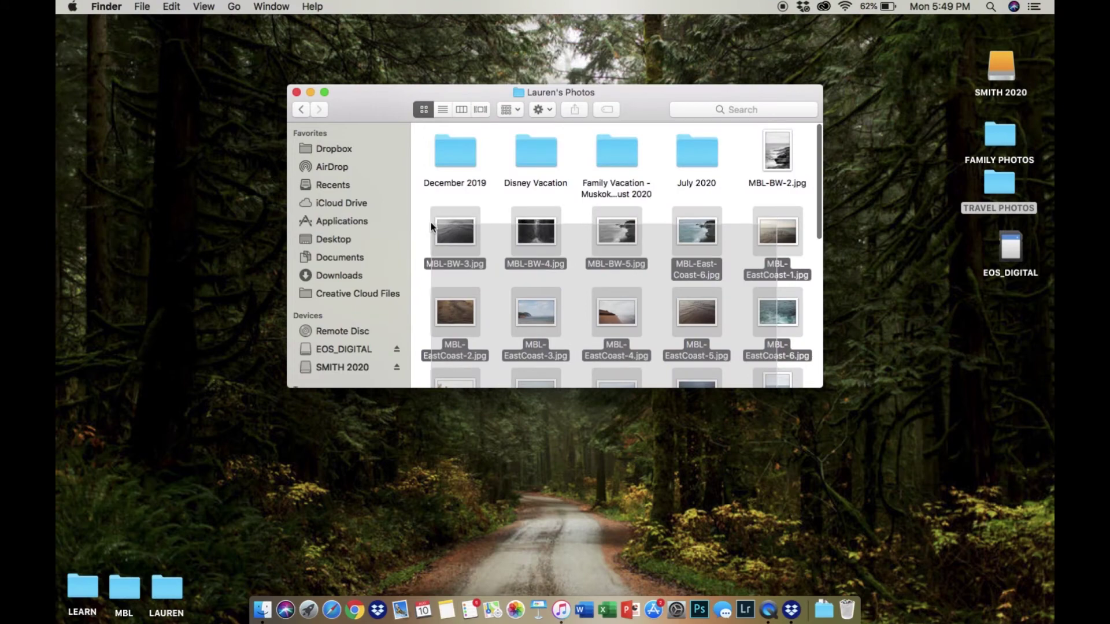
super+click(774, 163)
drag(774, 162, 608, 154)
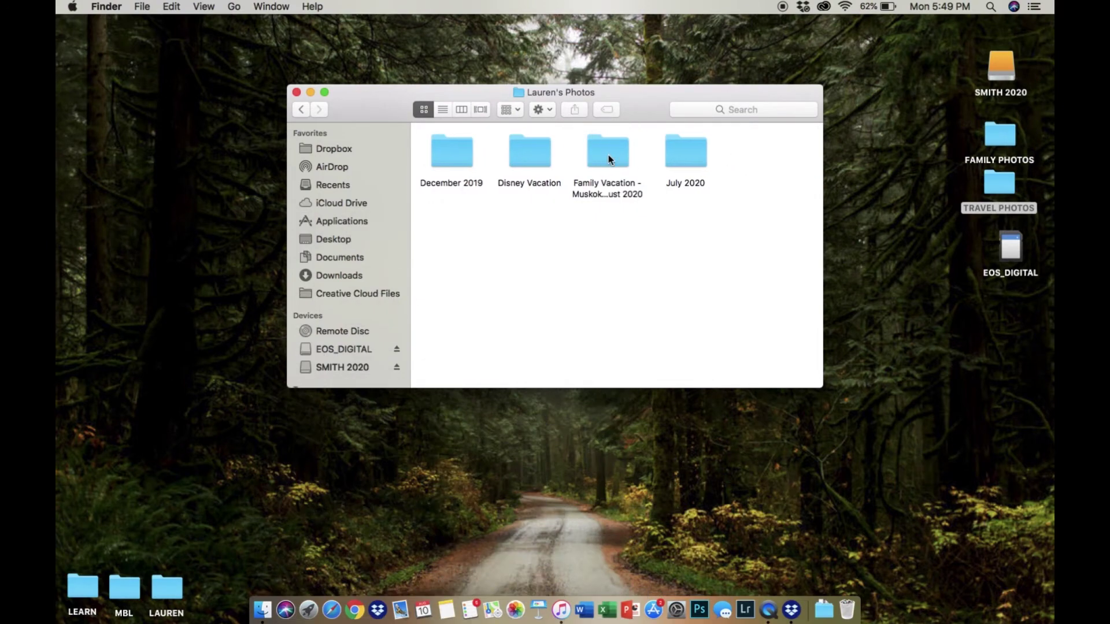
Arrange Lauren's Photos by name, then switch the arrangement to Date Added
right_click(714, 247)
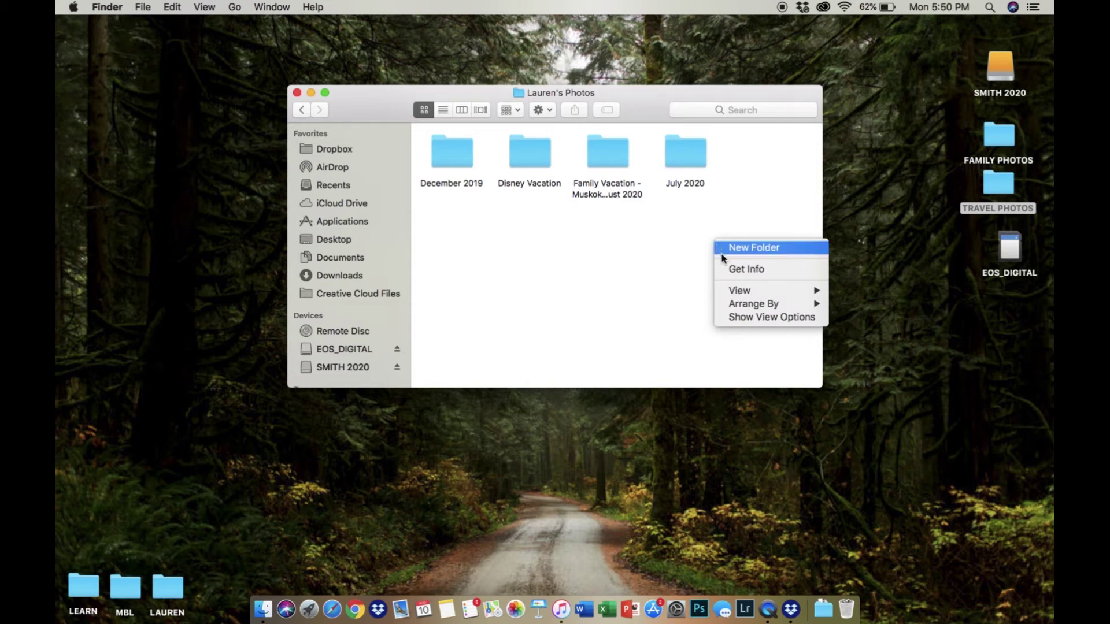
mouse_move(749, 306)
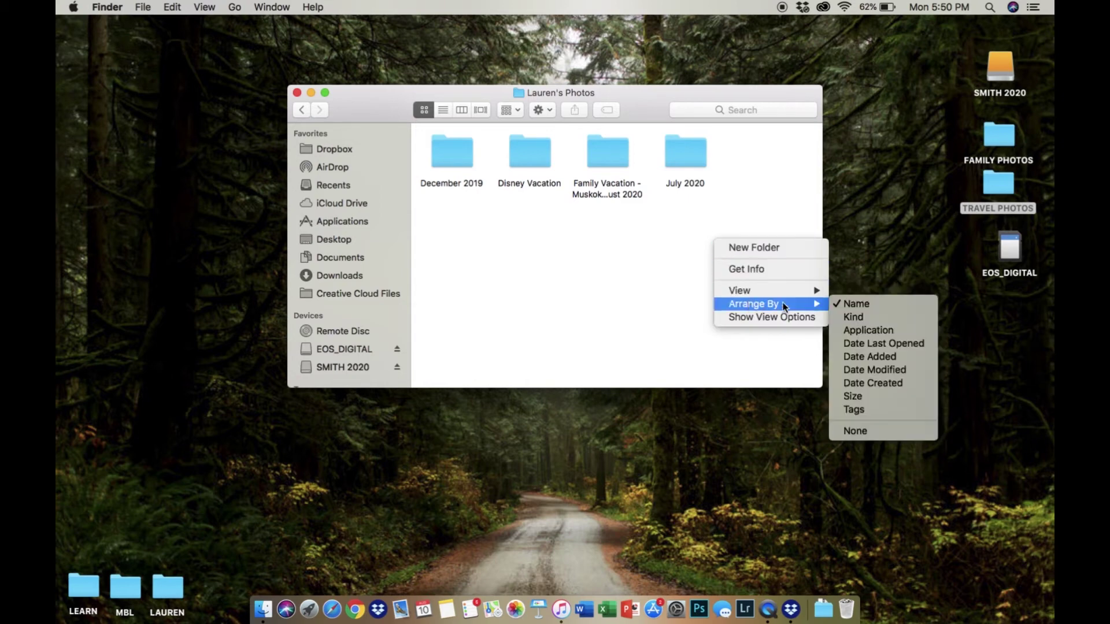
click(849, 305)
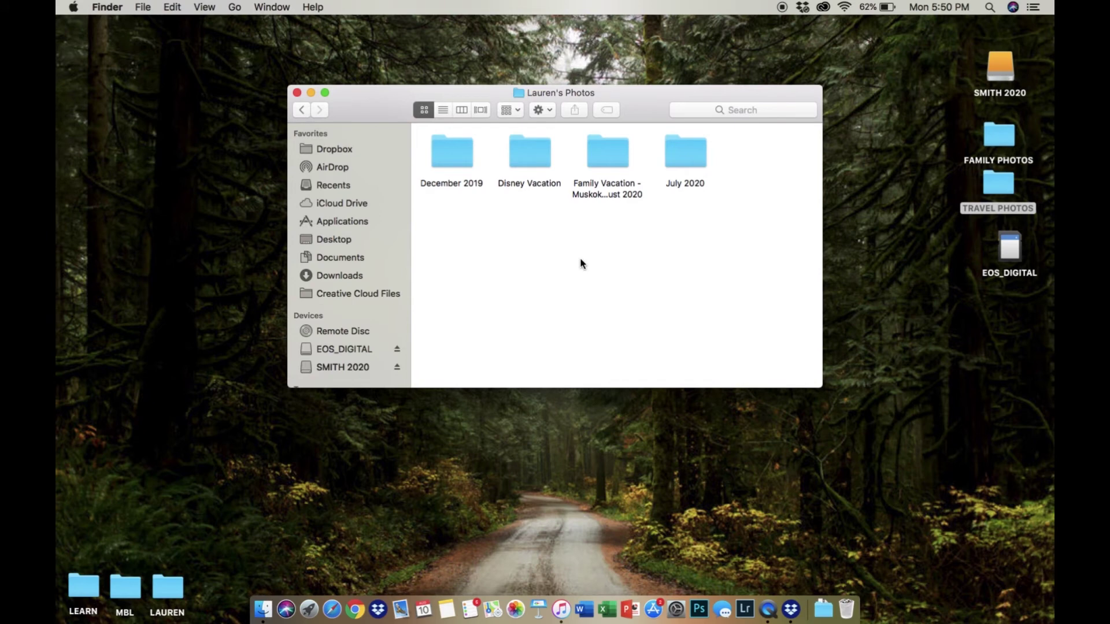
right_click(543, 244)
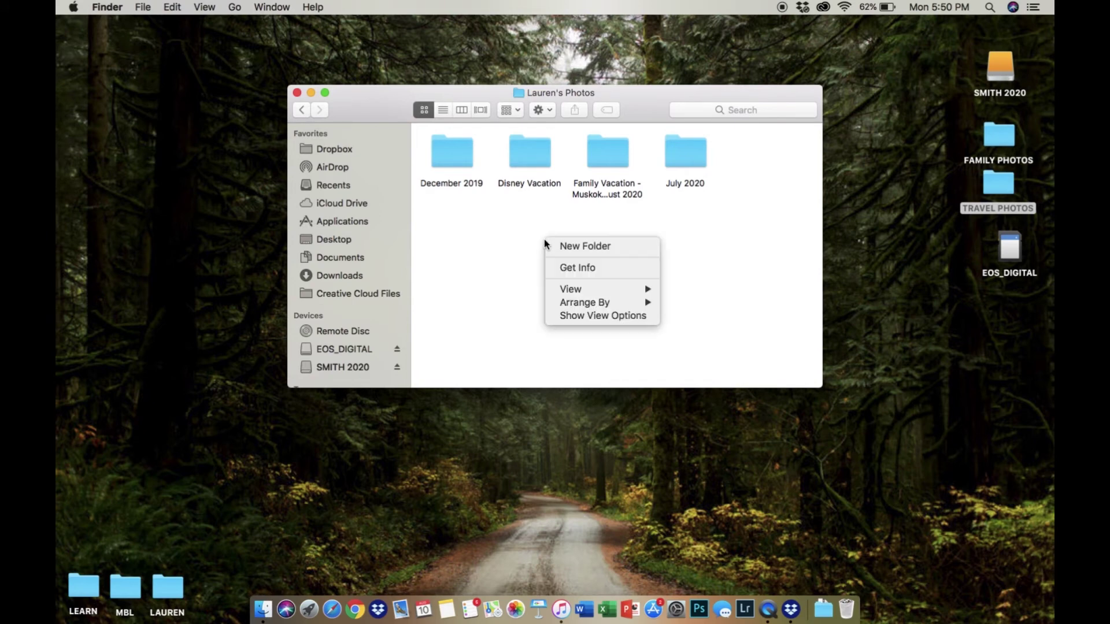
mouse_move(578, 301)
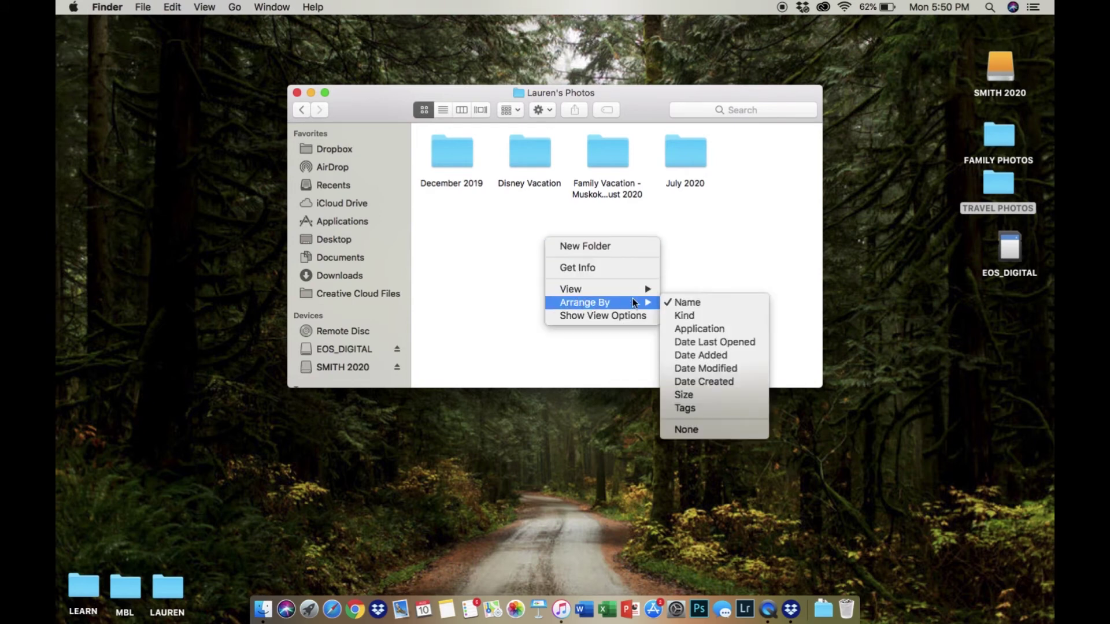
click(712, 355)
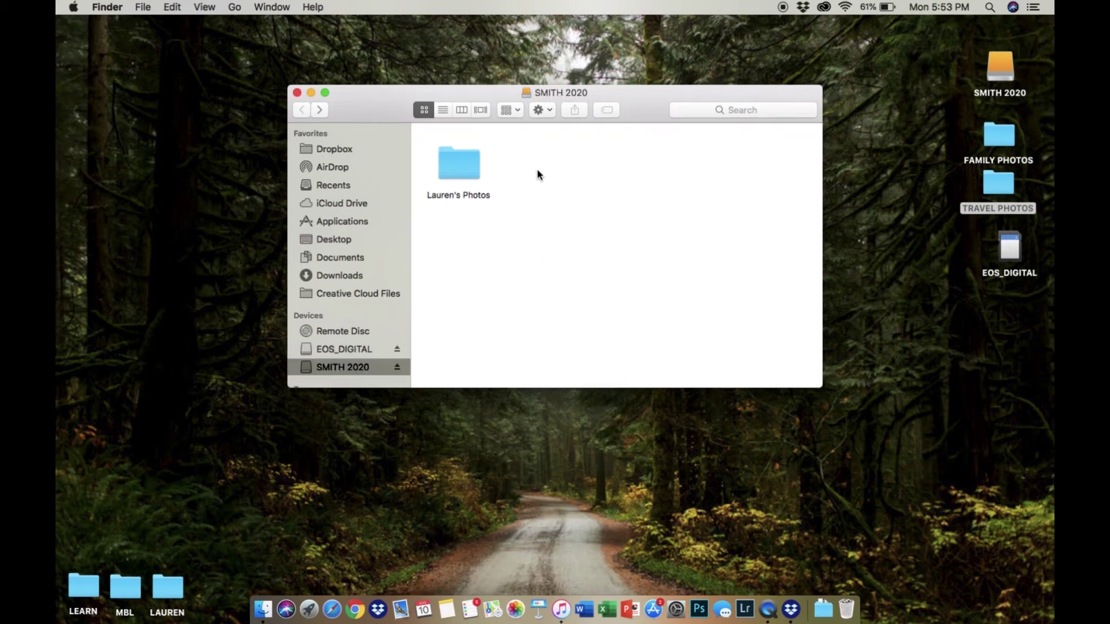
right_click(536, 169)
Create a new folder named TO PRINT on the SMITH 2020 drive
click(544, 176)
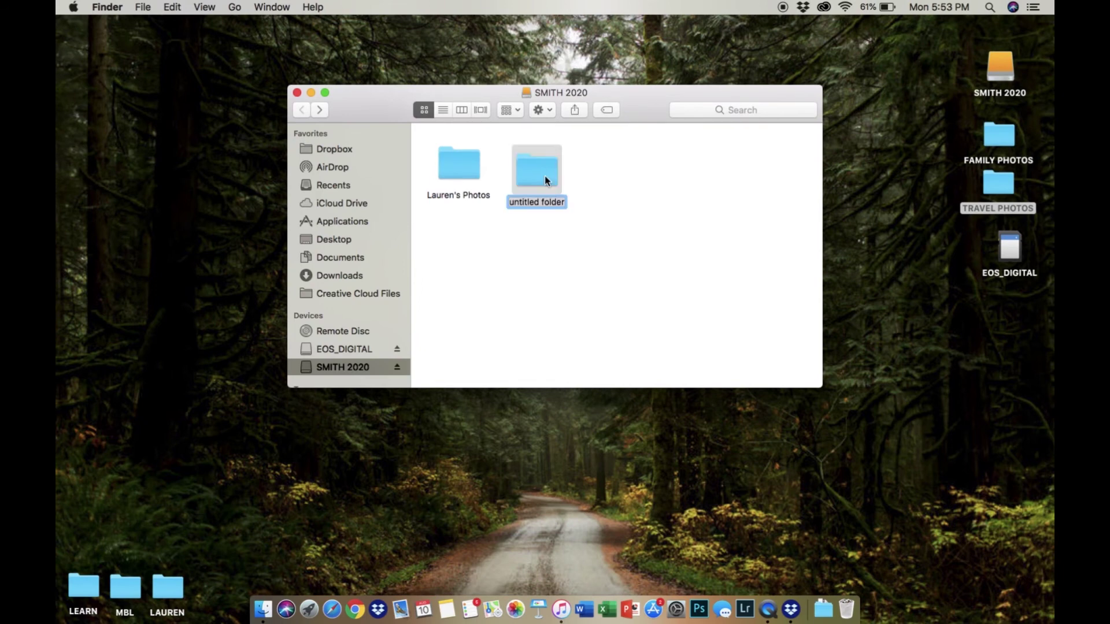
text(TO PRINT)
key(Return)
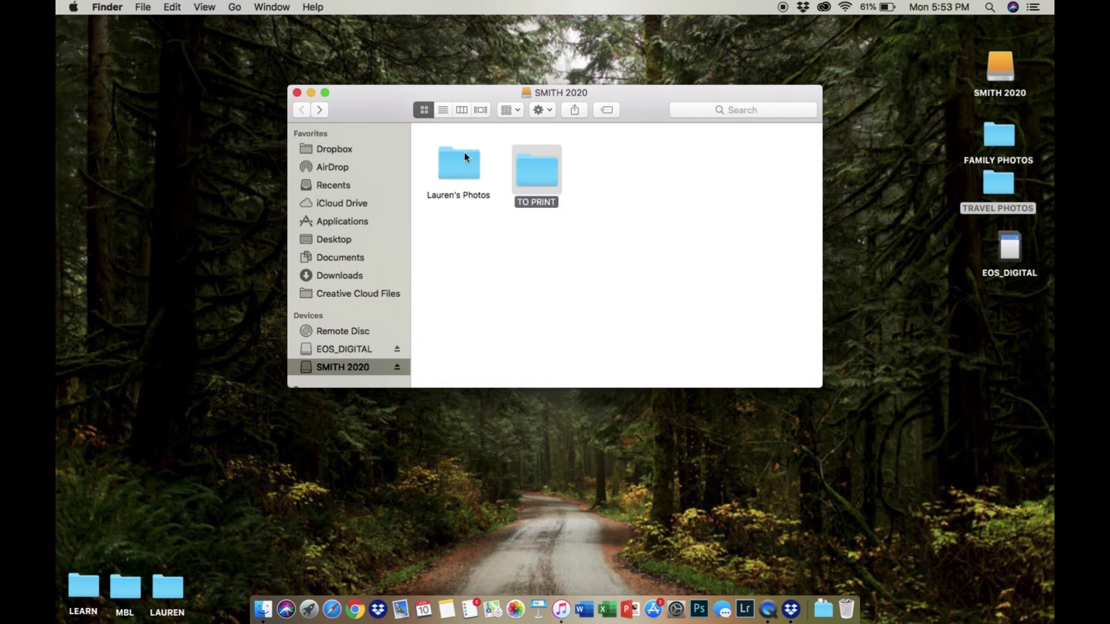
Copy MBL-BW-3, MBL-EastCoast-7, MBL-WestCoast-1 and MBL-WestCoast-11 from the Family Vacation folder
double_click(452, 161)
double_click(606, 168)
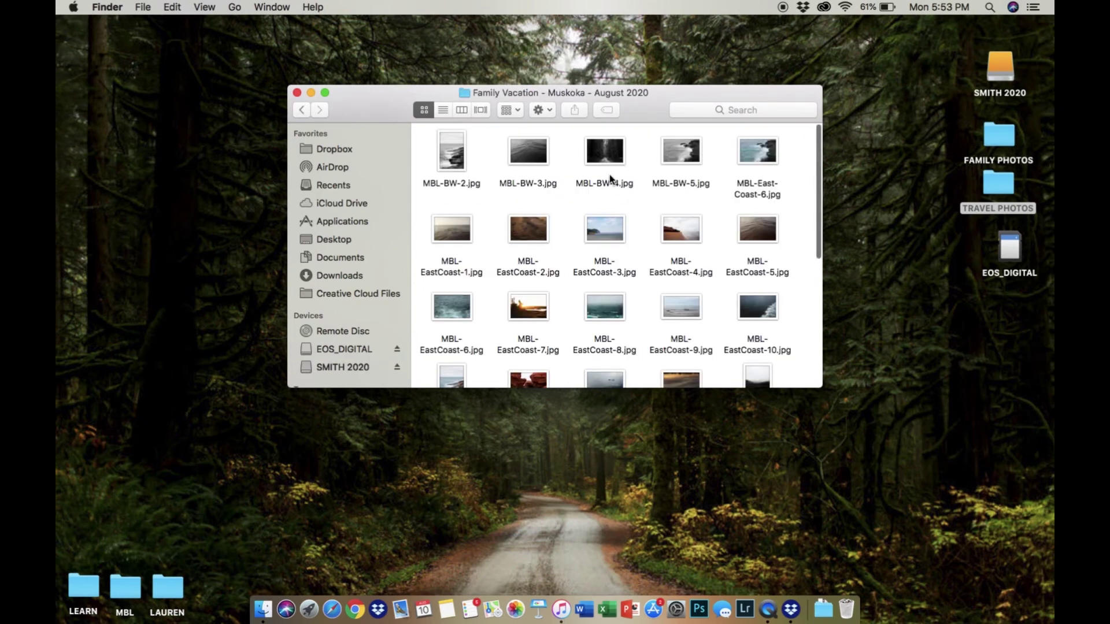
click(524, 148)
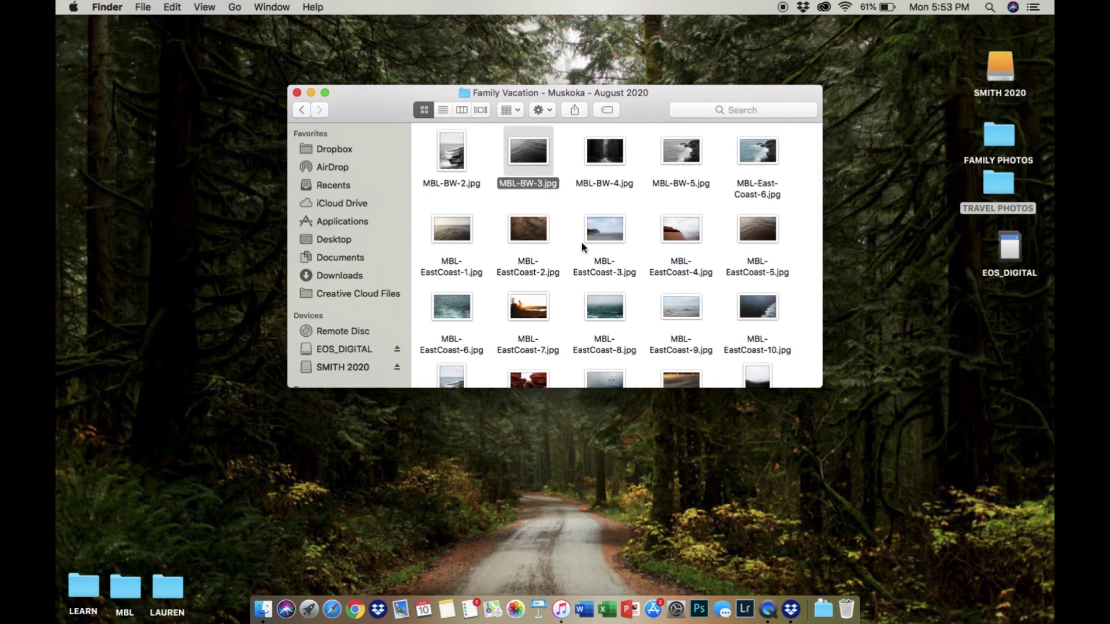
scroll(592, 263, down, 2)
click(540, 253)
scroll(662, 344, down, 3)
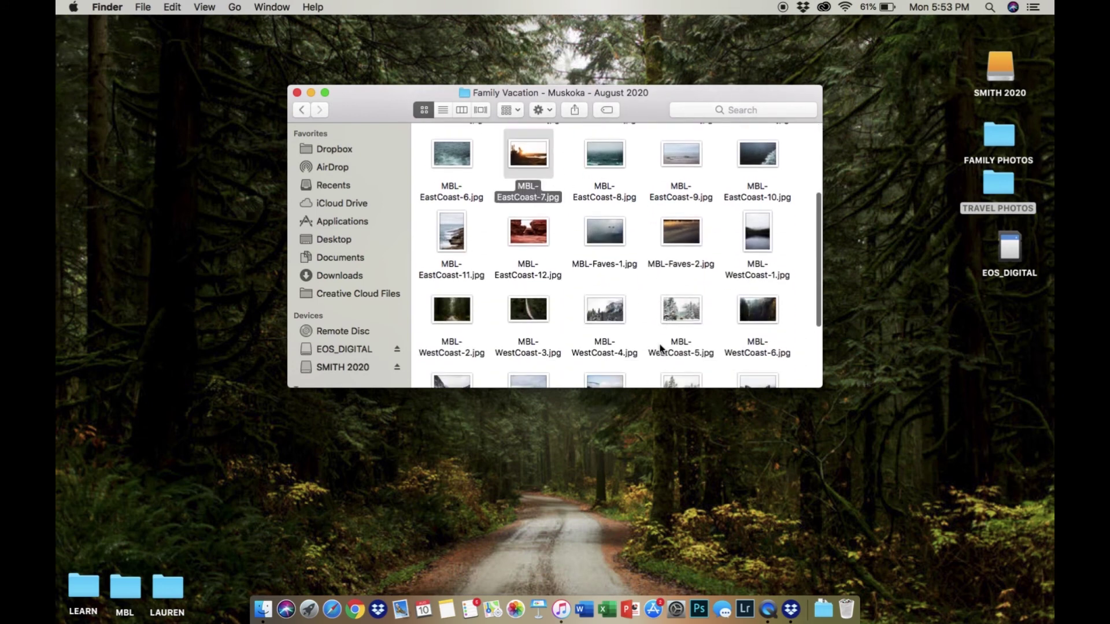
click(757, 211)
scroll(654, 311, down, 3)
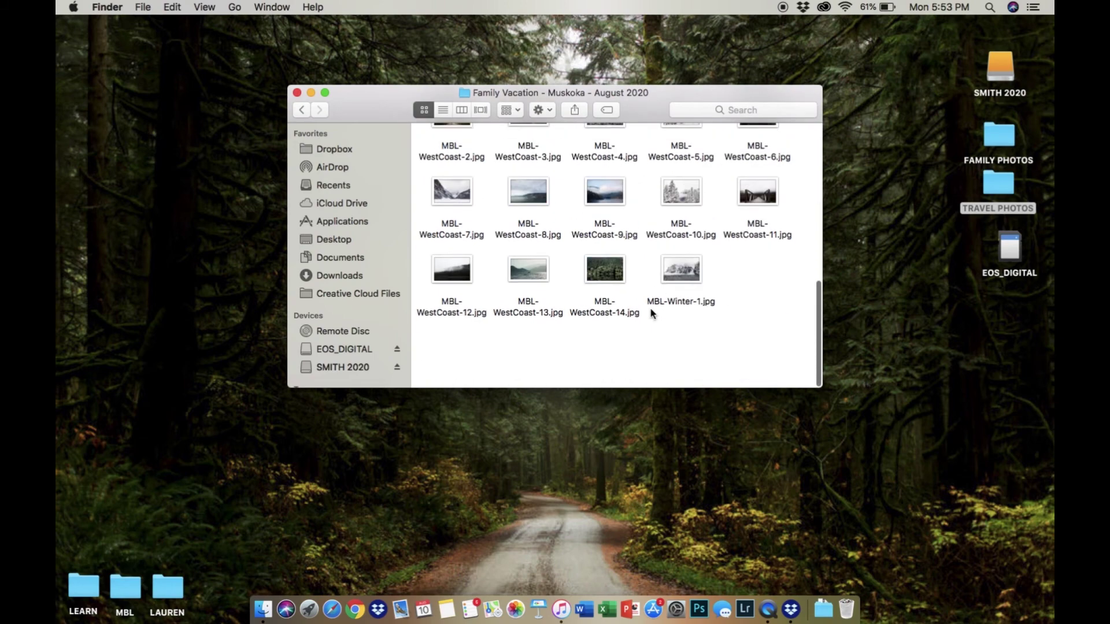
super+click(757, 260)
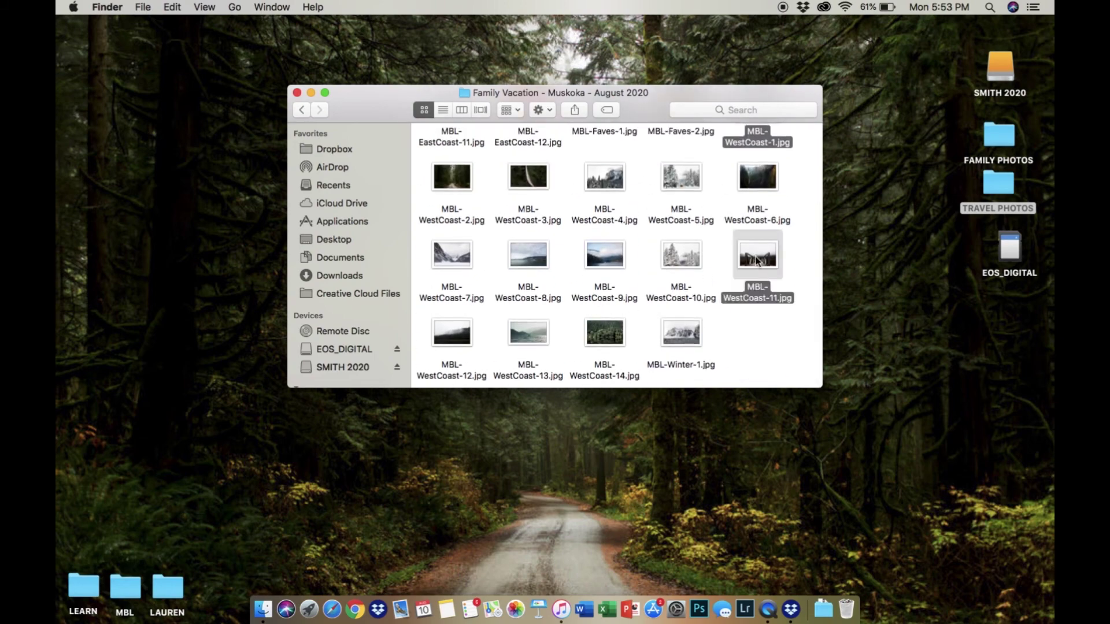
right_click(756, 260)
click(816, 443)
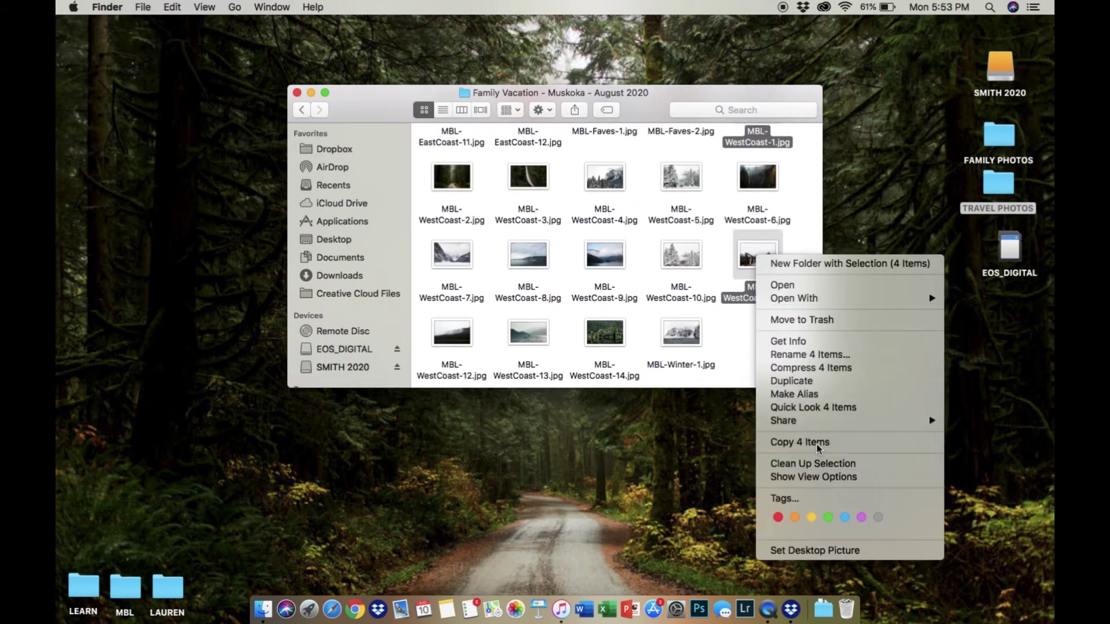
Paste the four copied photos into the TO PRINT folder
click(305, 110)
click(307, 114)
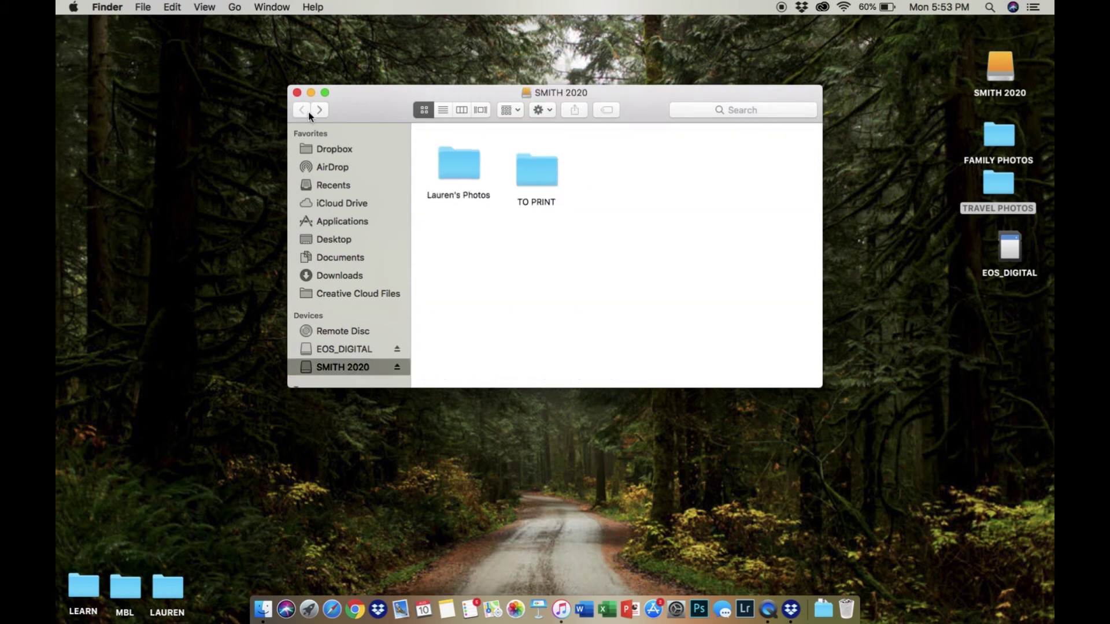
double_click(527, 170)
right_click(537, 170)
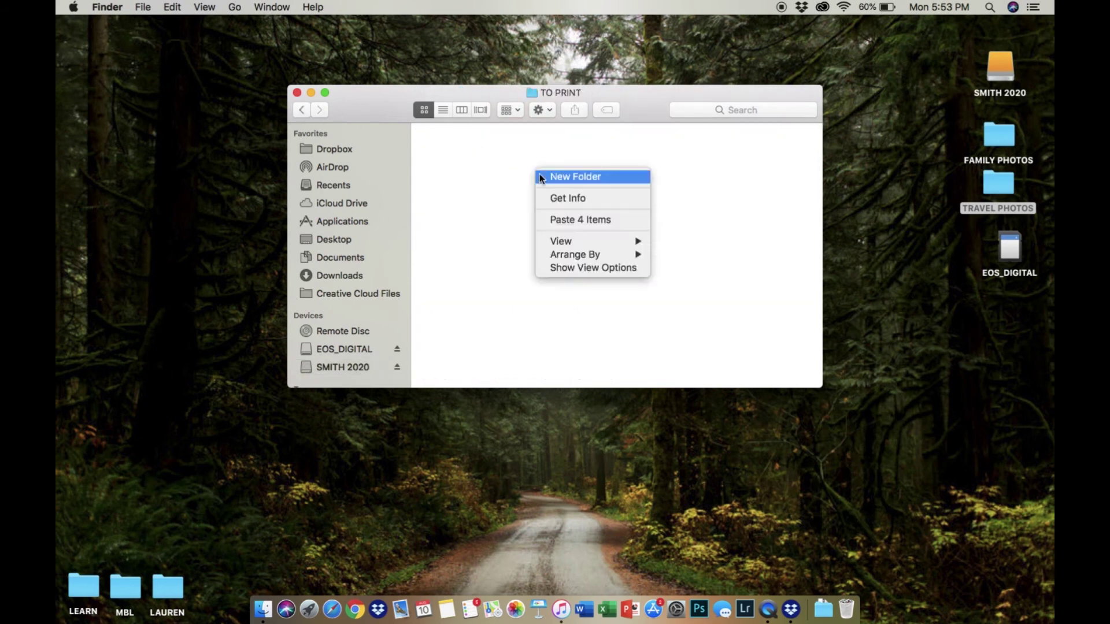
click(569, 219)
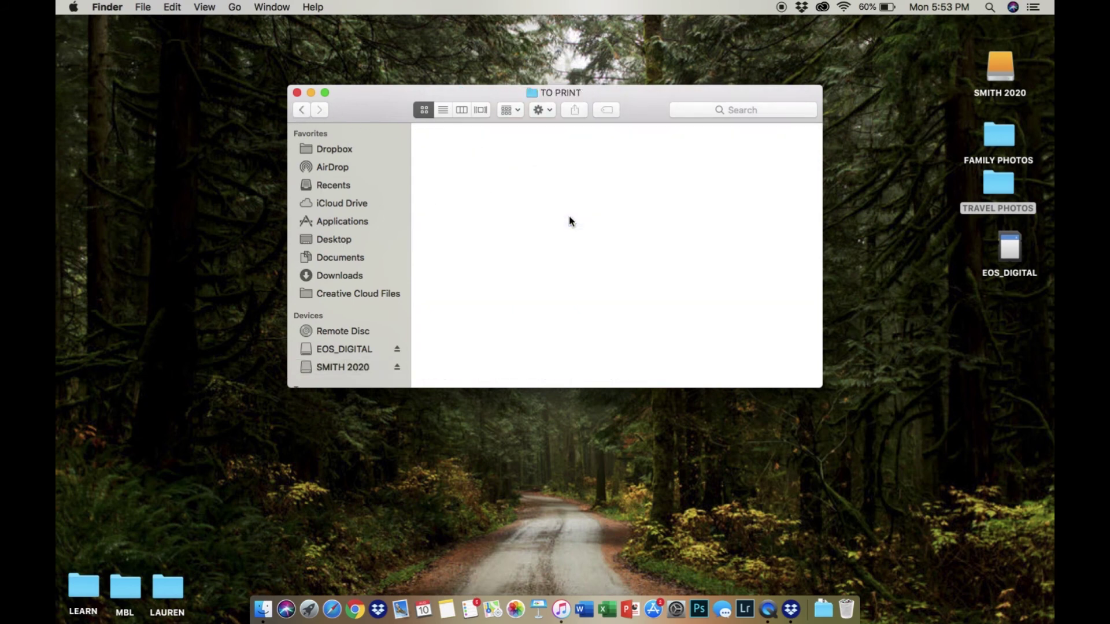
click(305, 111)
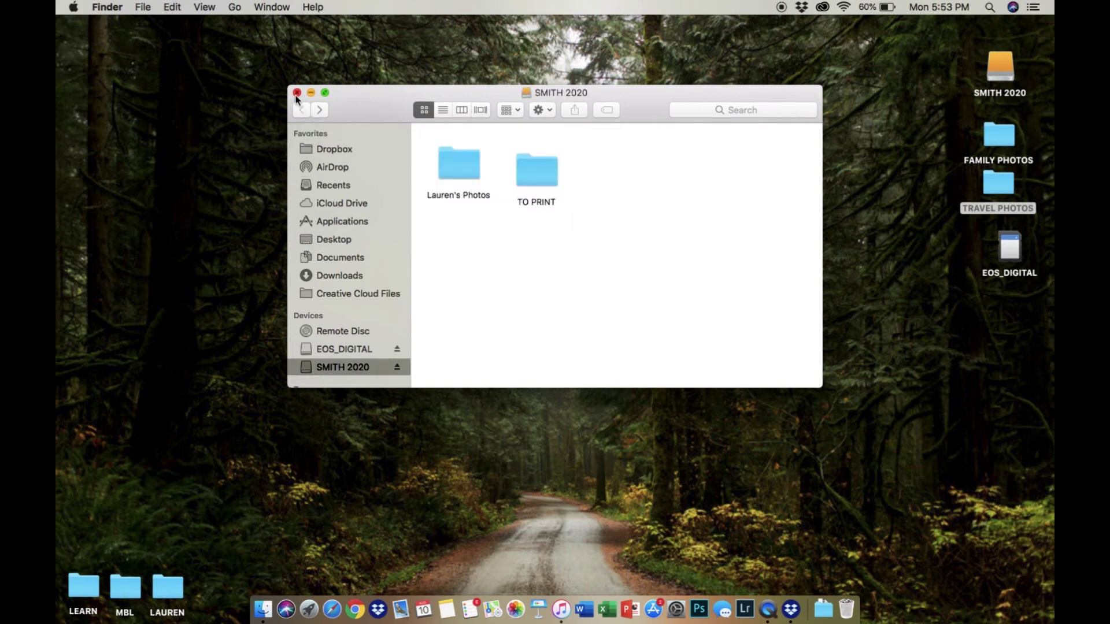
Close the SMITH 2020 window, then eject the EOS_DIGITAL card and the SMITH 2020 drive from the desktop
click(297, 92)
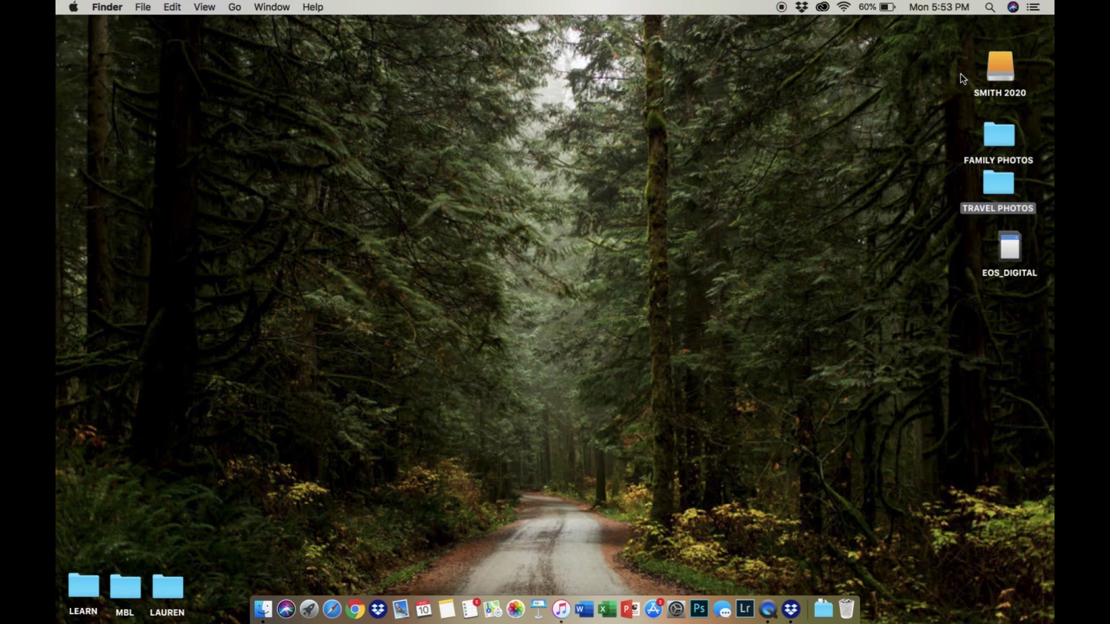
click(999, 68)
click(1012, 246)
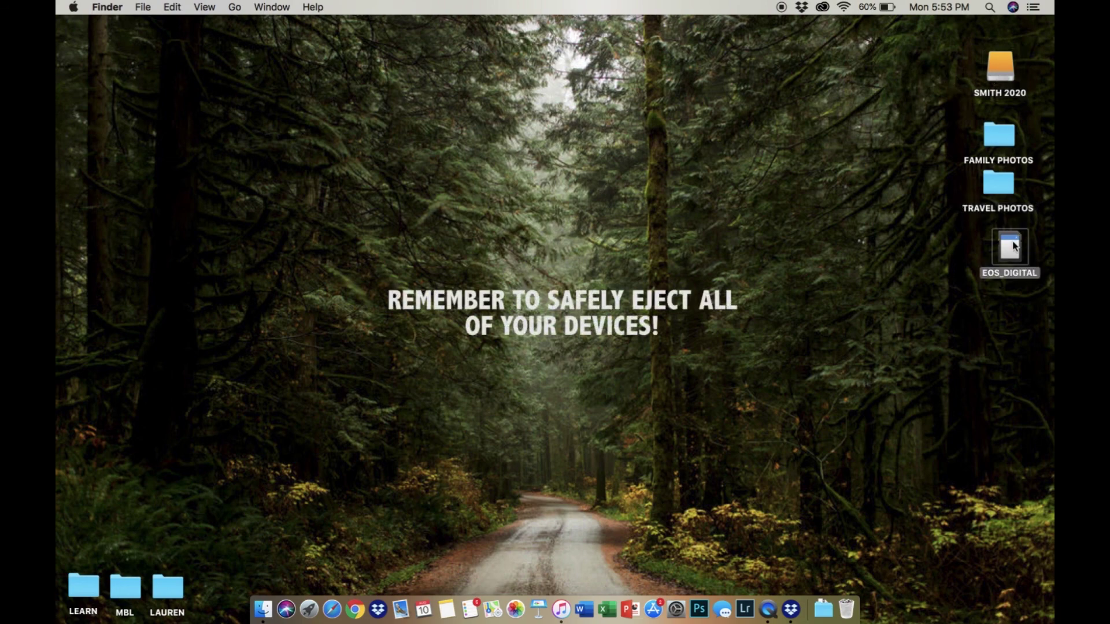
right_click(1013, 246)
click(983, 272)
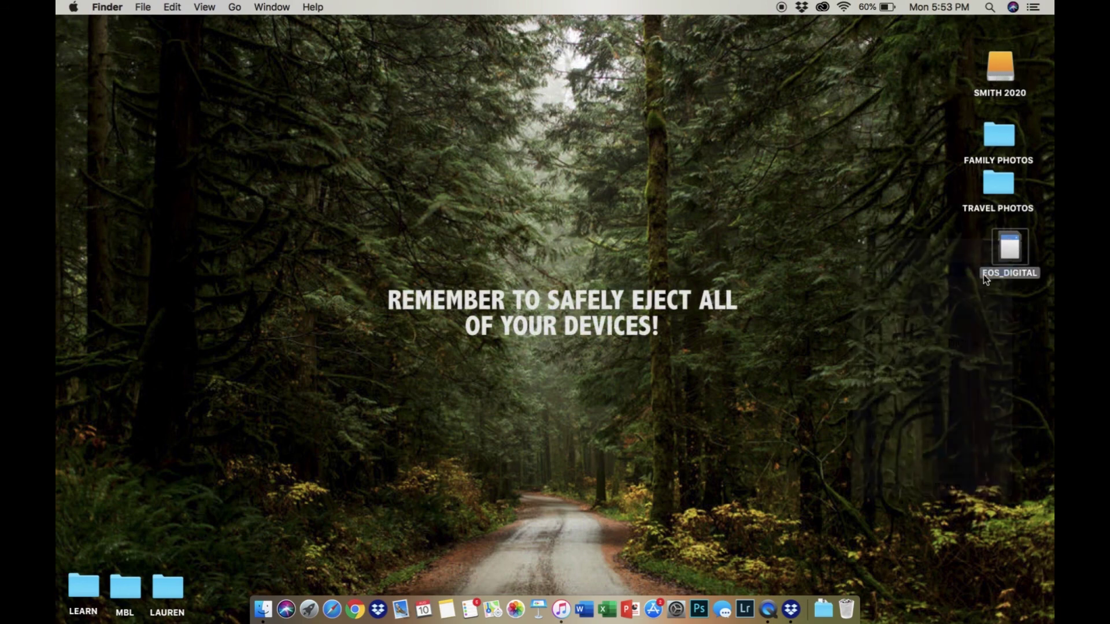
right_click(993, 67)
click(990, 94)
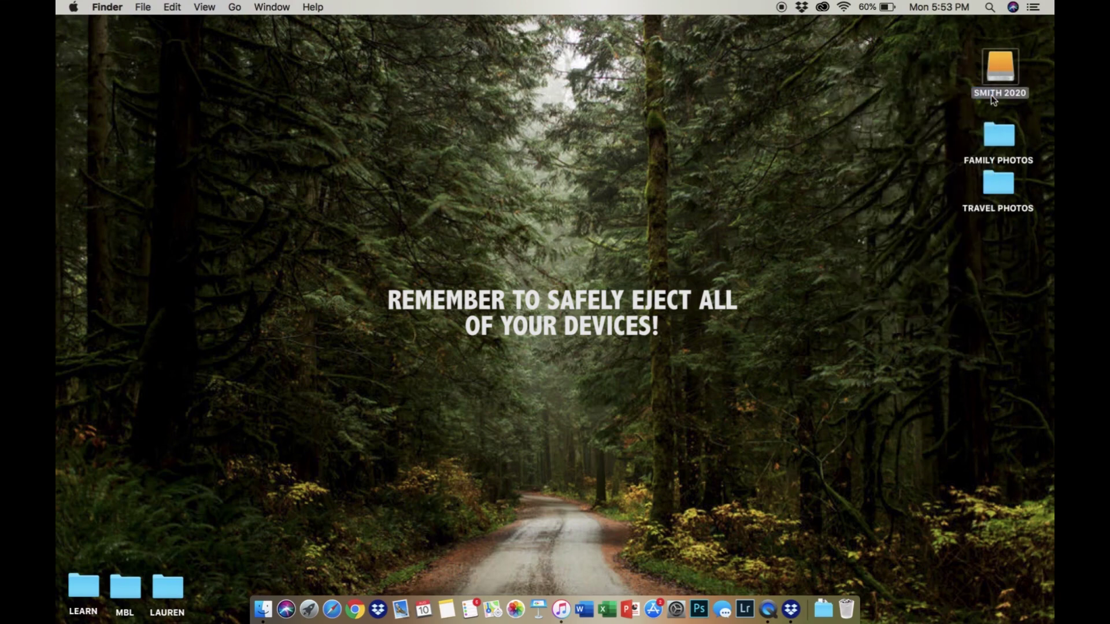